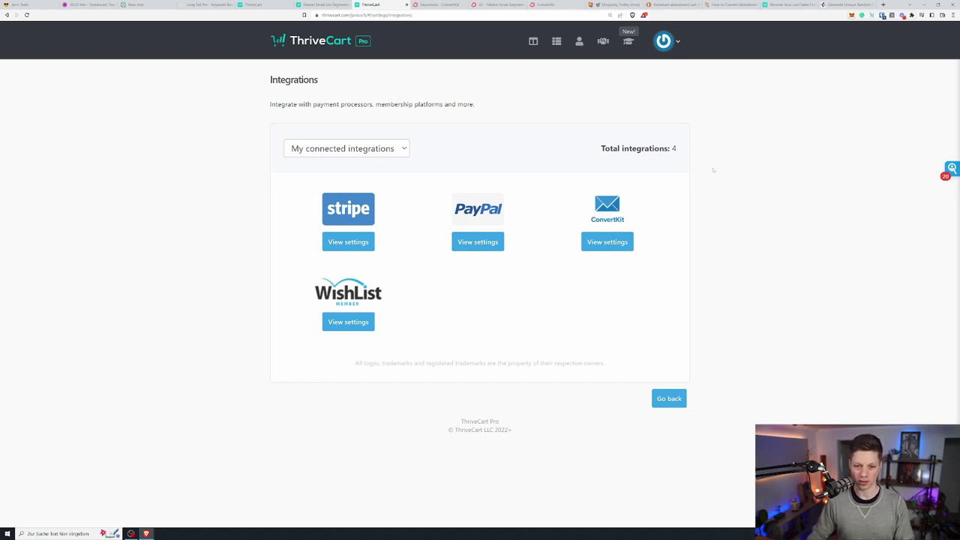
Review the settings of the connected ConvertKit integration and return to the integrations overview.
left_click(666, 41)
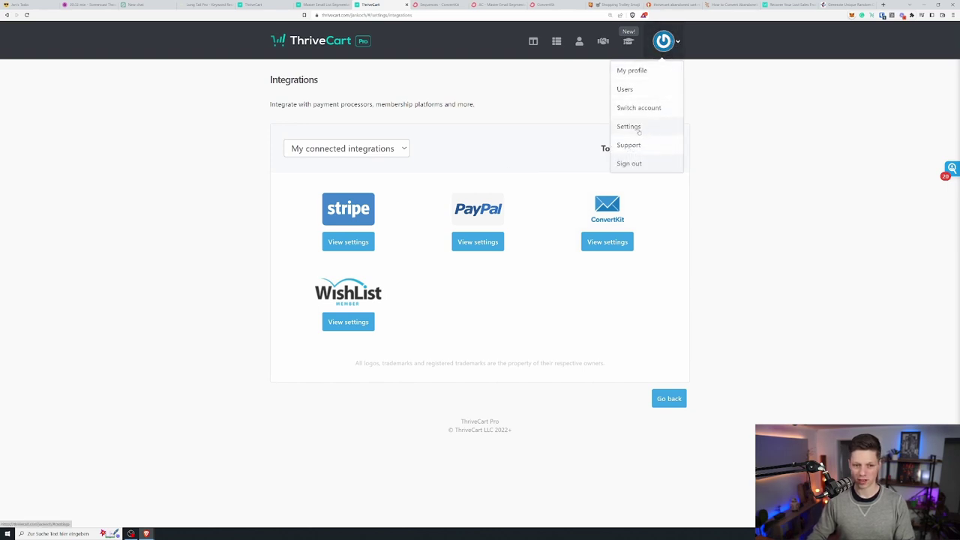
left_click(325, 85)
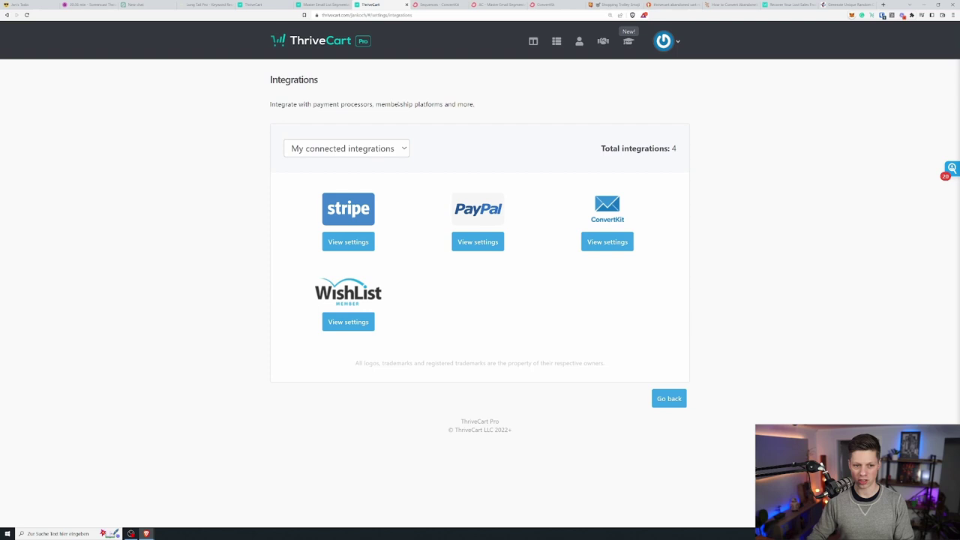
key("ctrl+plus")
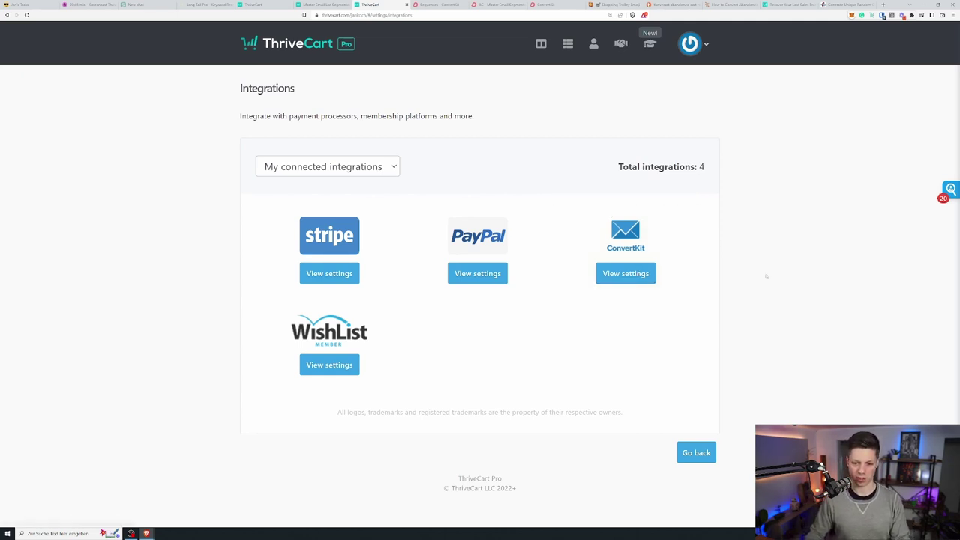
left_click(640, 275)
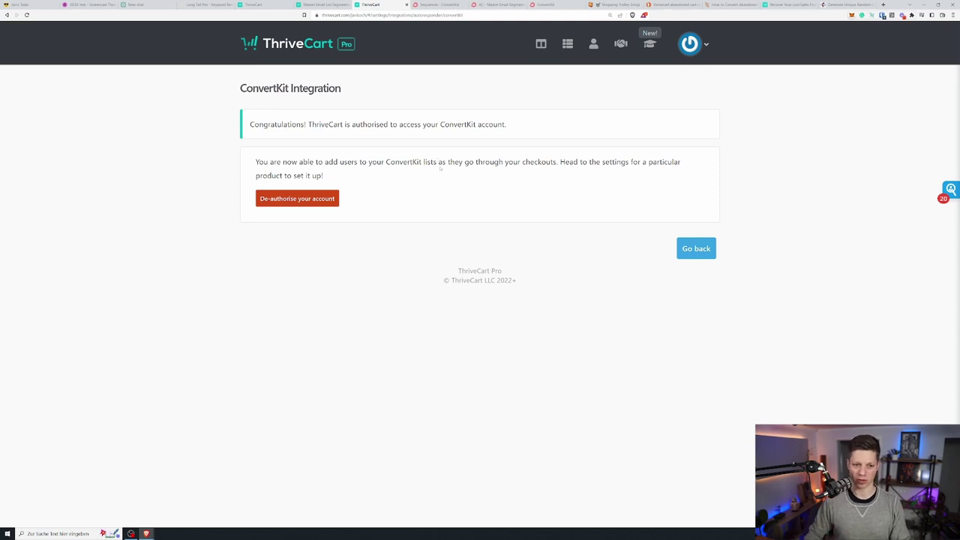
key("alt+Left")
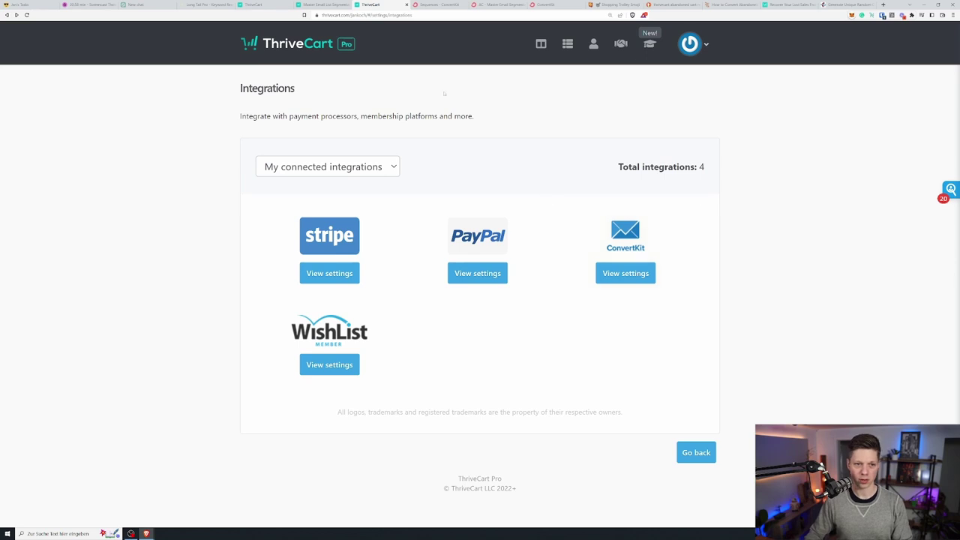
Open the Master Email List Segmentation product for editing and show its behavior rules.
left_click(327, 5)
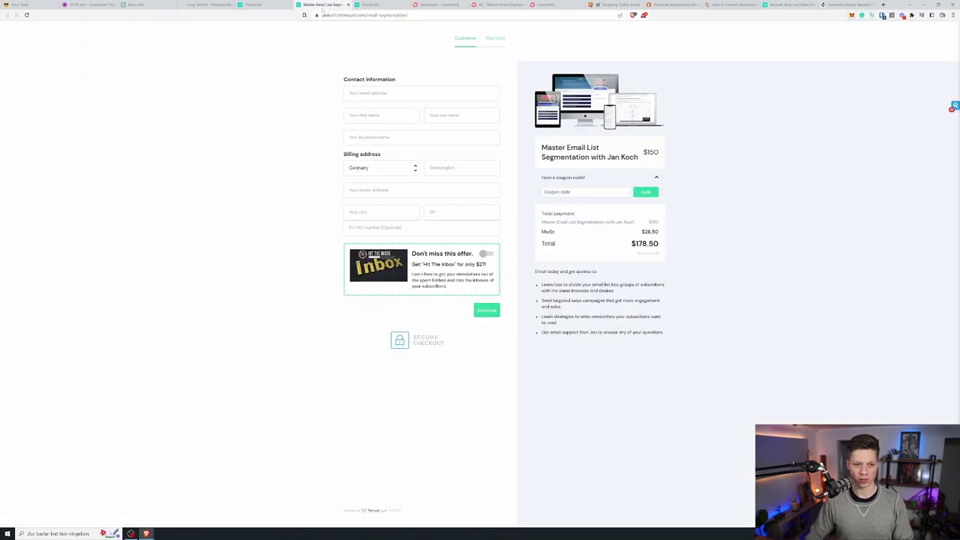
left_click(255, 4)
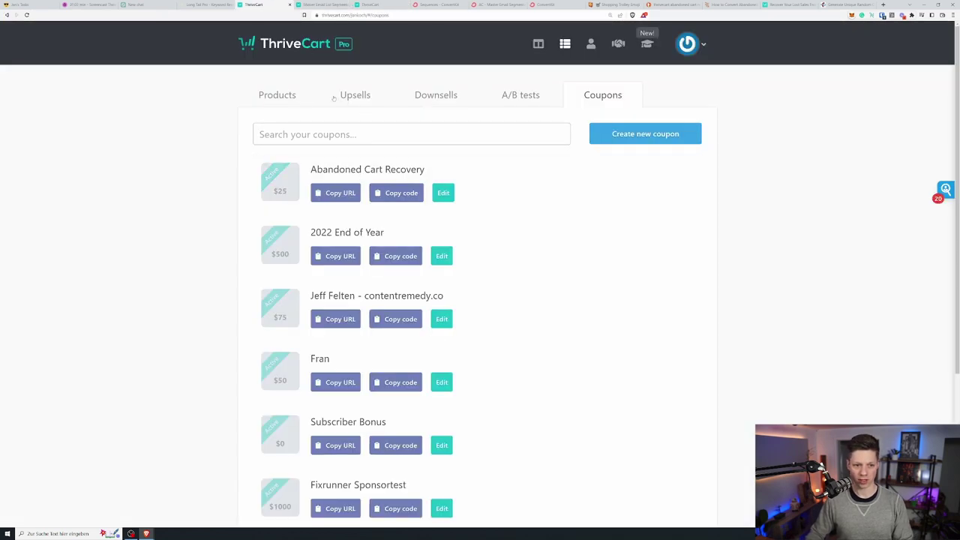
left_click(296, 96)
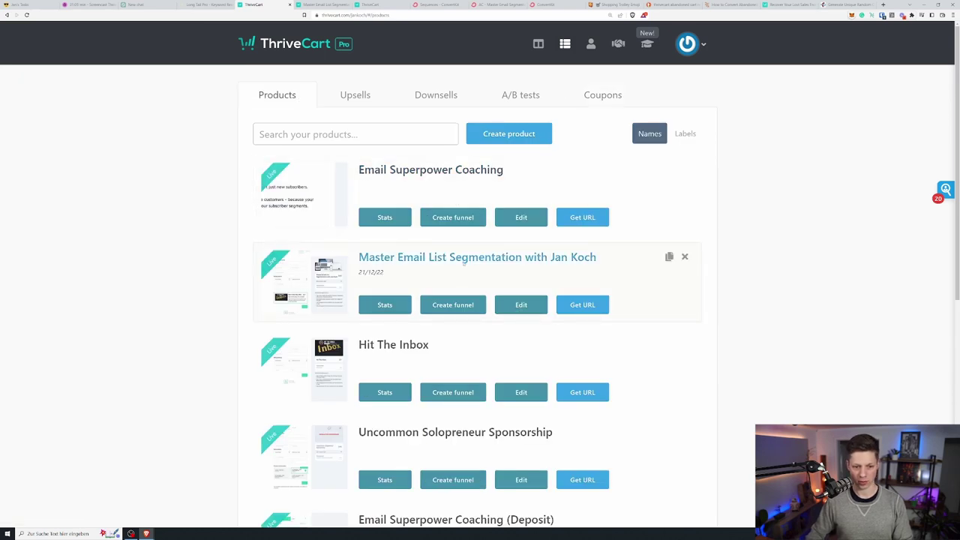
left_click(521, 300)
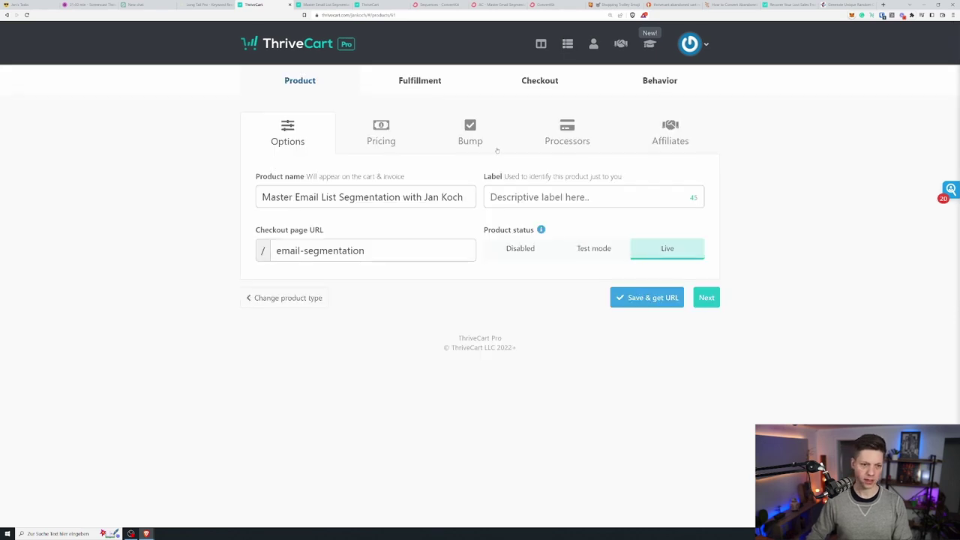
left_click(657, 82)
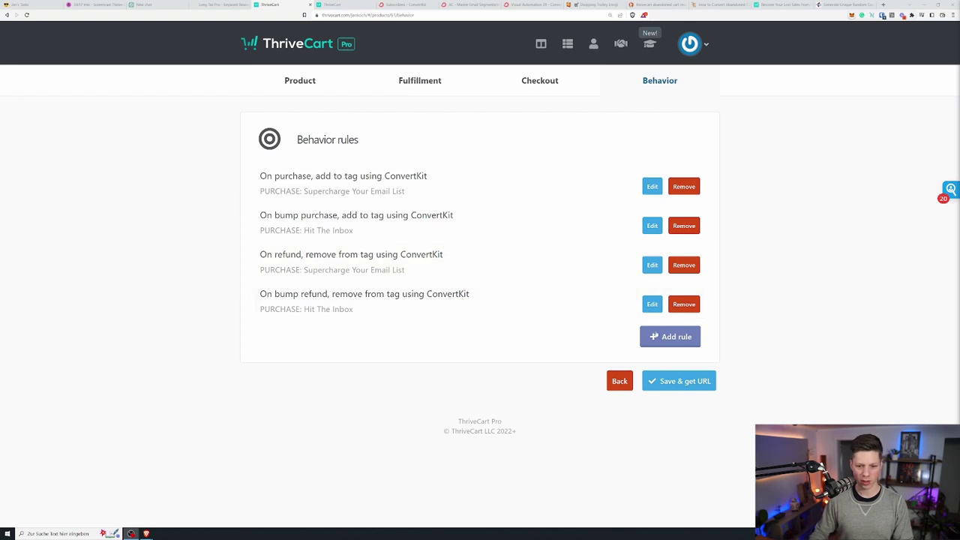
Add a behavior rule applying the existing ConvertKit tag "Action: Abandoned Cart - Master Email Segmentation" when the cart is abandoned, and save the product.
left_click(670, 336)
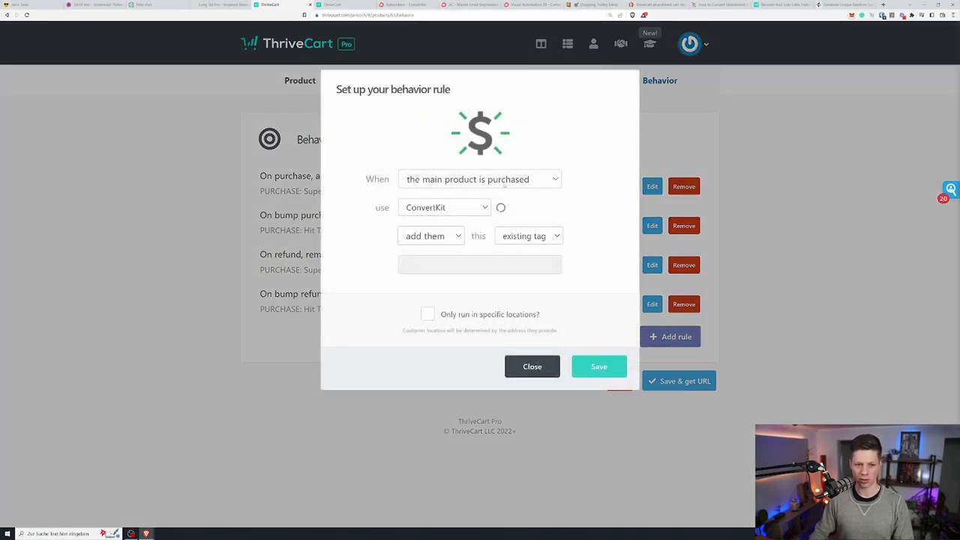
left_click(509, 184)
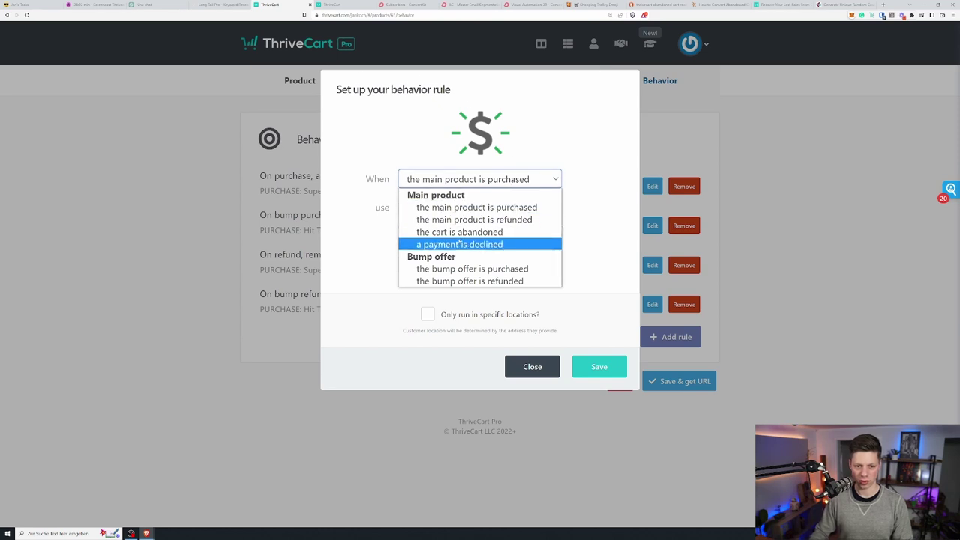
left_click(459, 232)
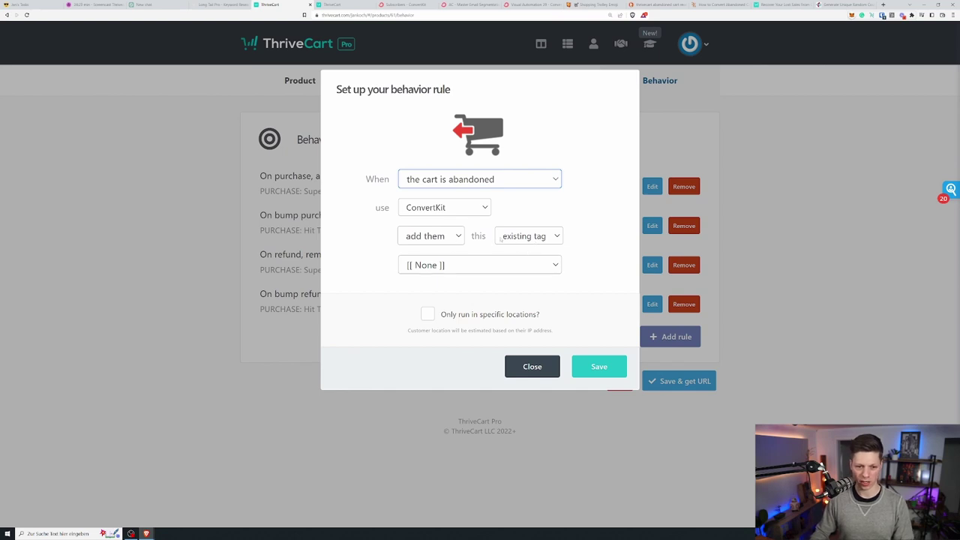
left_click(521, 265)
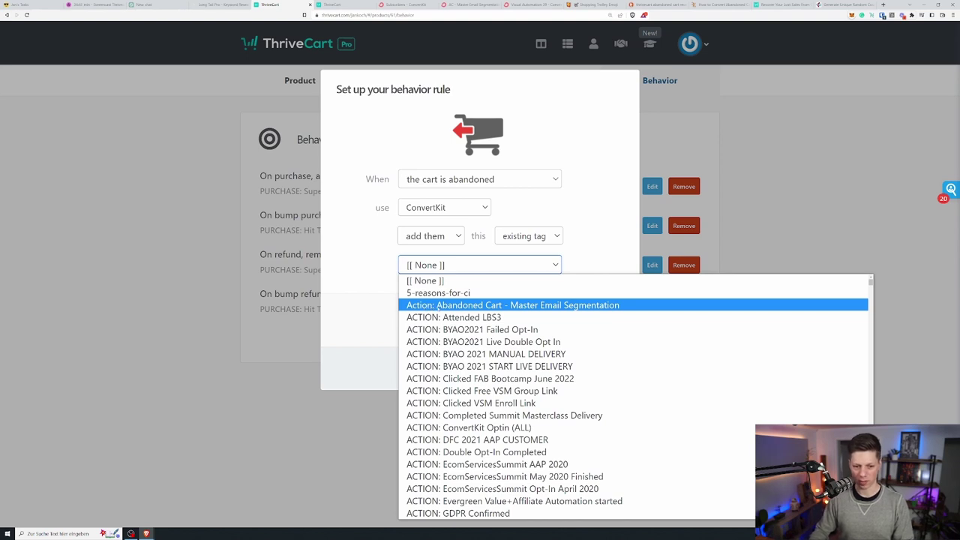
left_click(437, 305)
left_click(599, 367)
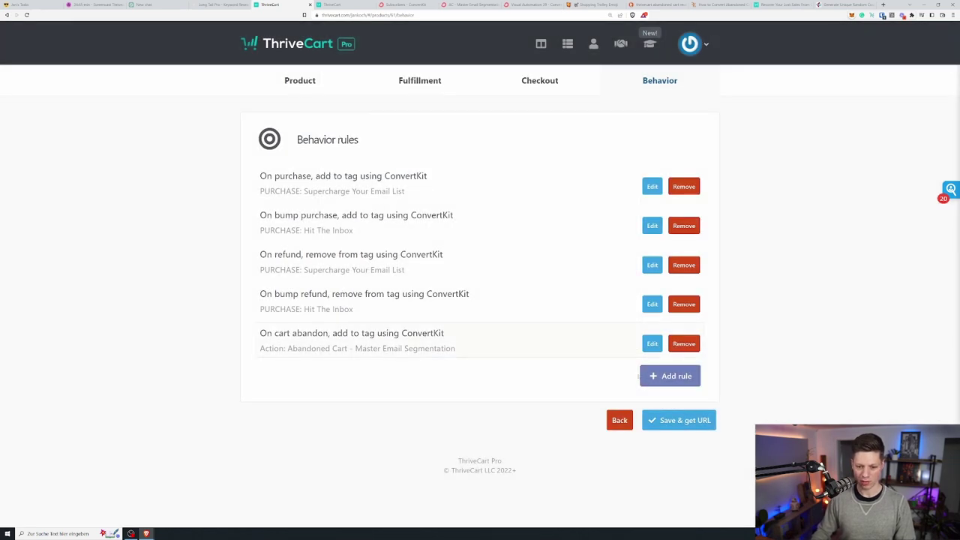
left_click(665, 420)
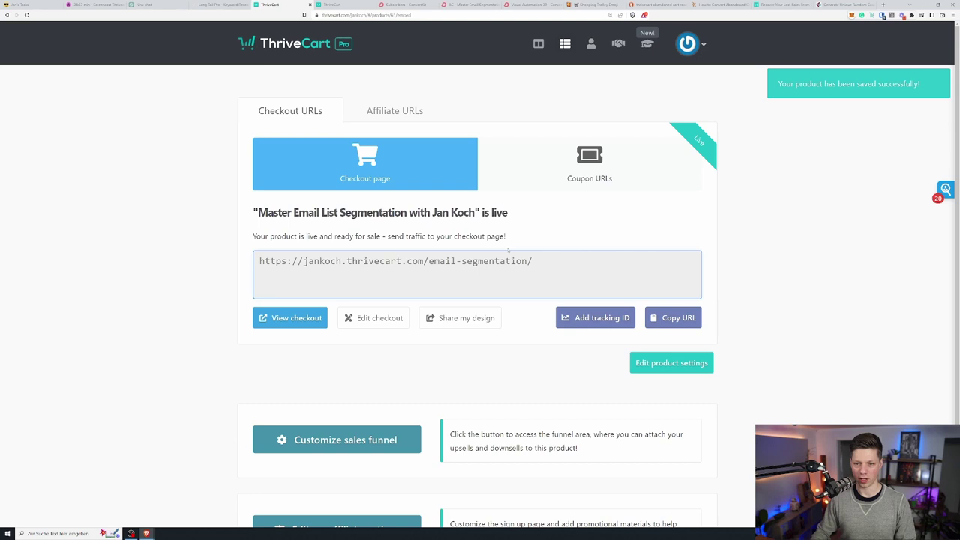
In ConvertKit's "AC - Master Email Segmentation" automation, add a starting event for subscribers tagged "Action: Abandoned Cart - Master Email Segmentation".
left_click(472, 5)
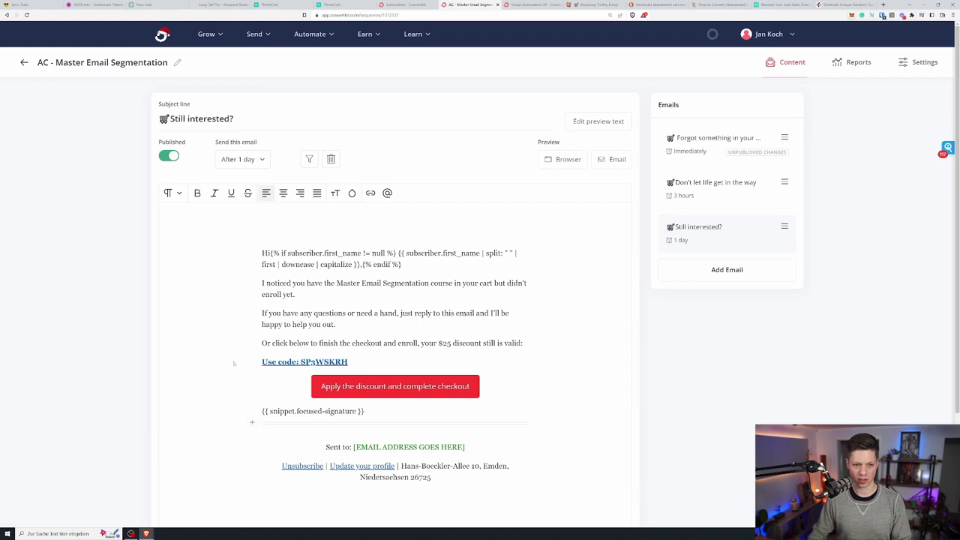
left_click(534, 5)
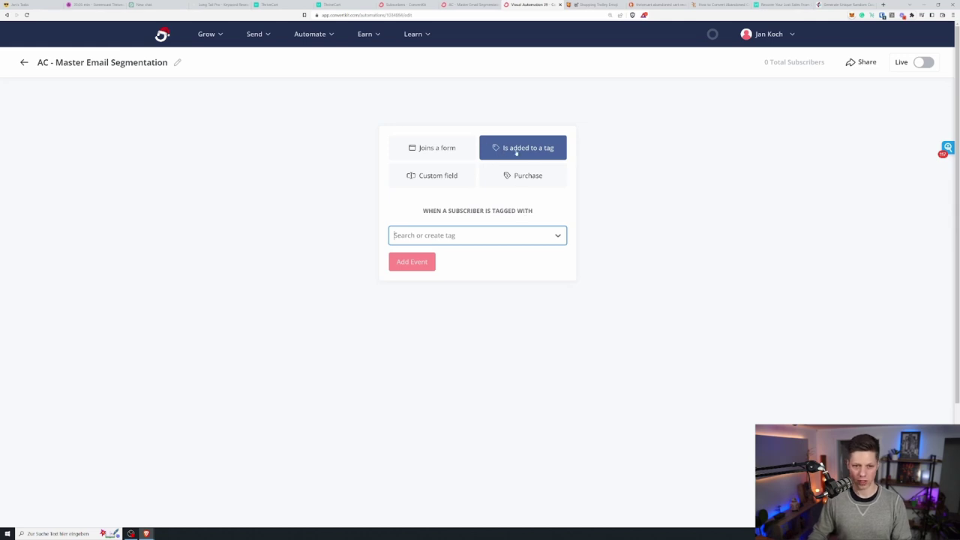
left_click(503, 240)
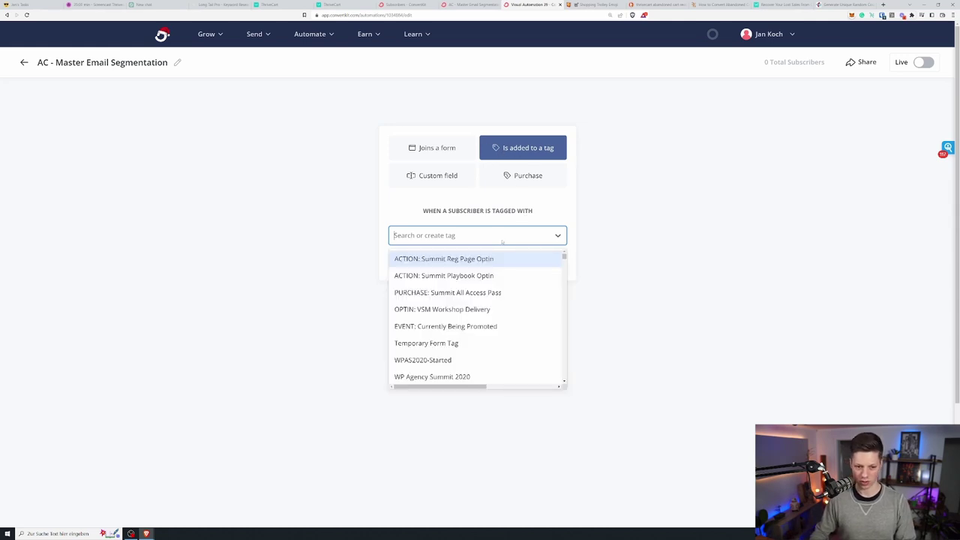
type("aban")
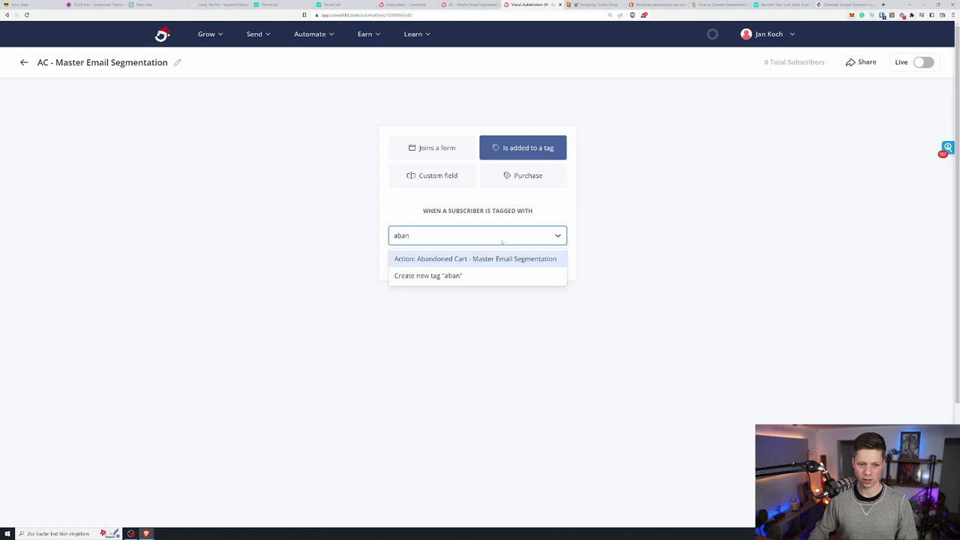
left_click(450, 259)
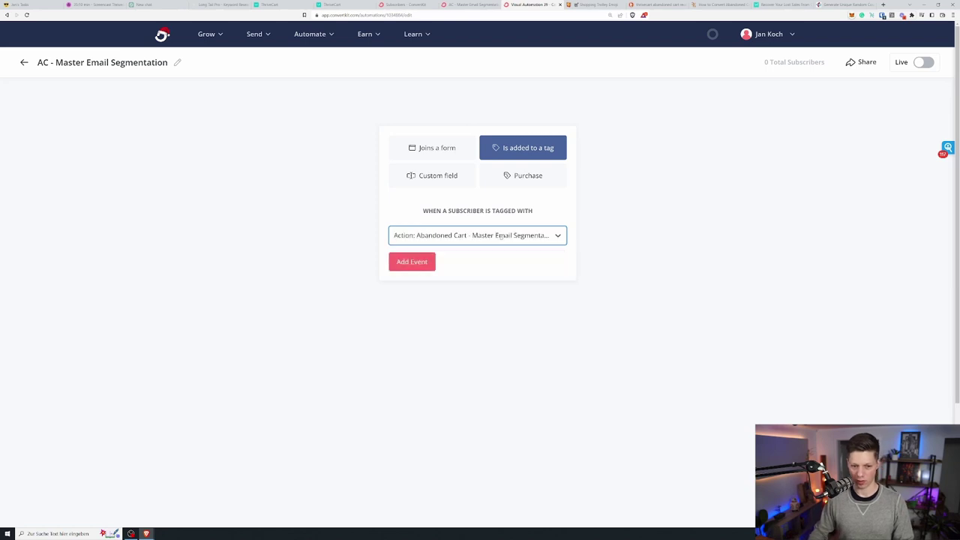
left_click(416, 263)
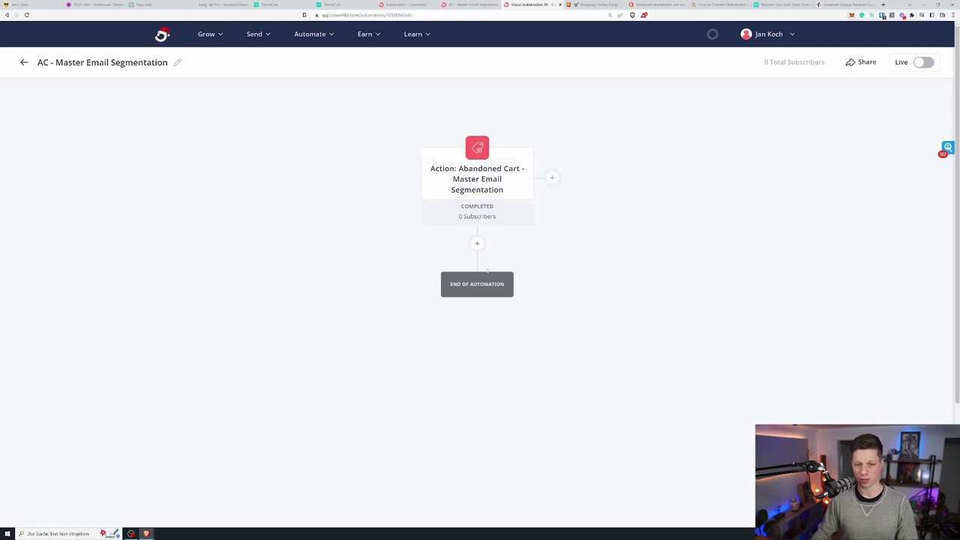
Add an action below the abandoned cart event that removes subscribers from the "Evergreen Value+Affiliate Nurturing" automation.
left_click(477, 244)
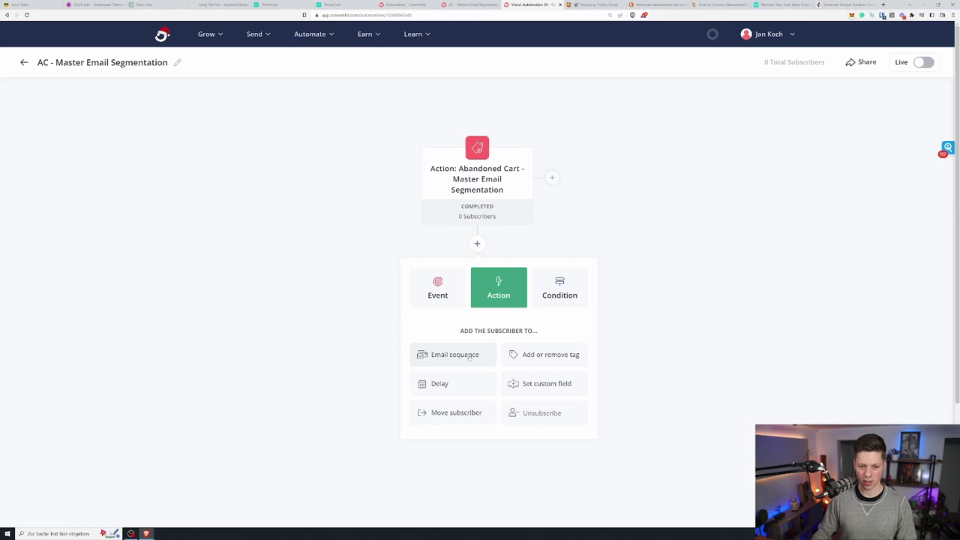
left_click(465, 412)
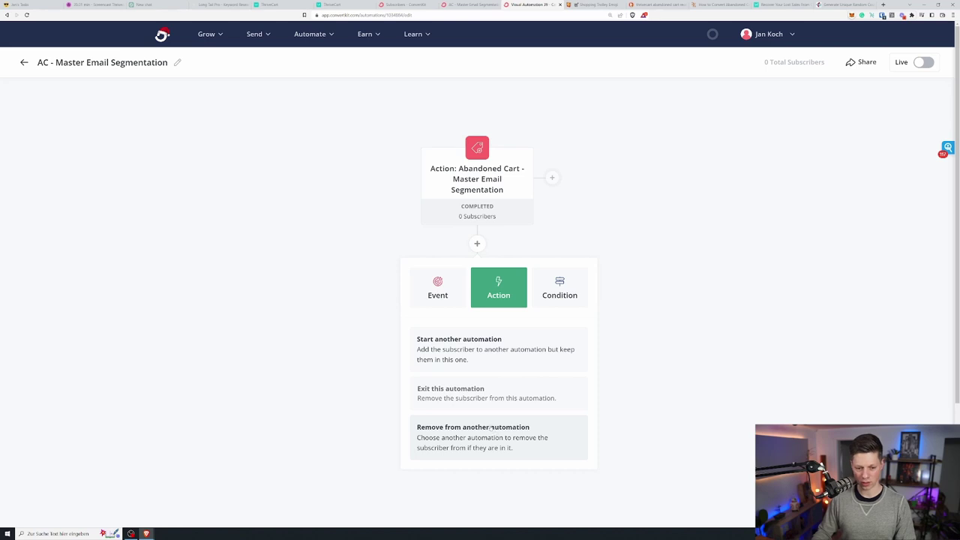
mouse_move(478, 390)
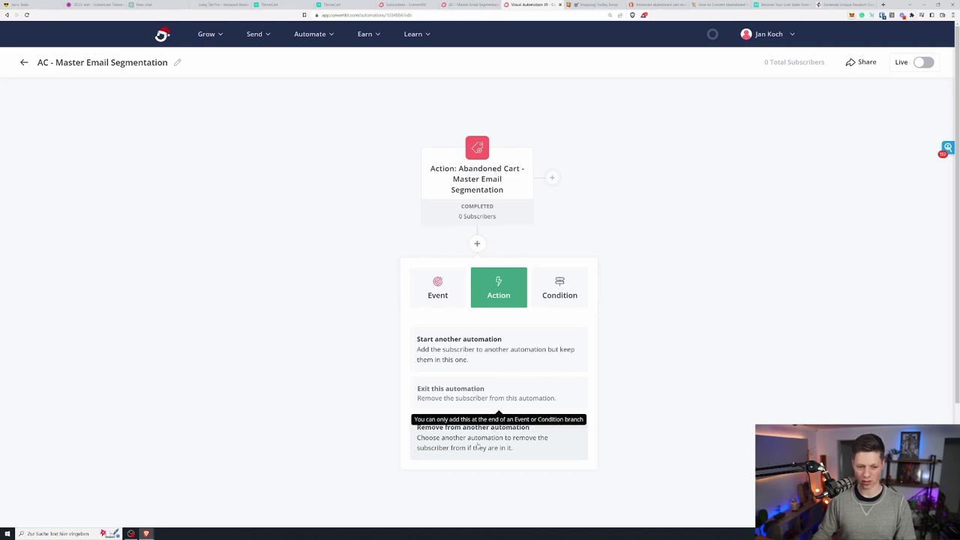
left_click(474, 439)
left_click(461, 380)
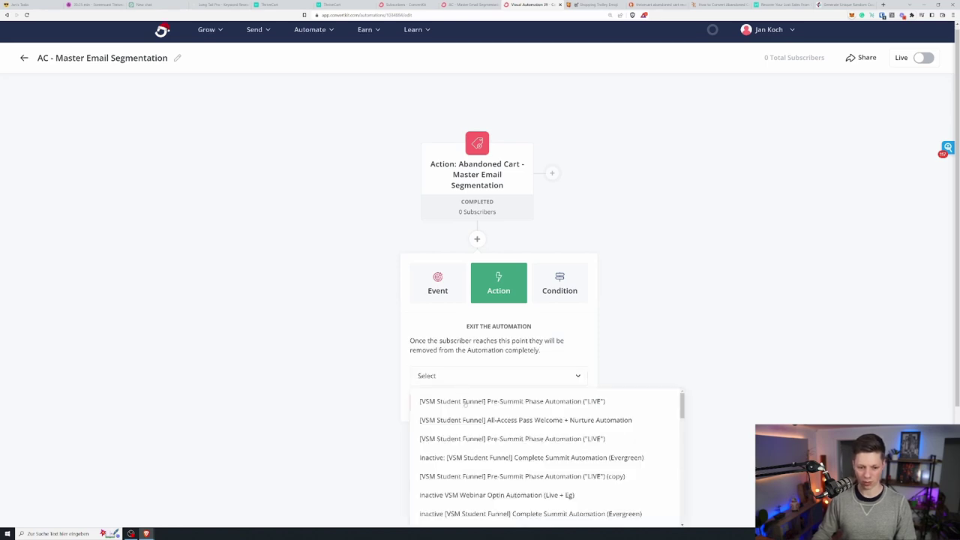
scroll(525, 480, "down", 5)
scroll(552, 384, "down", 5)
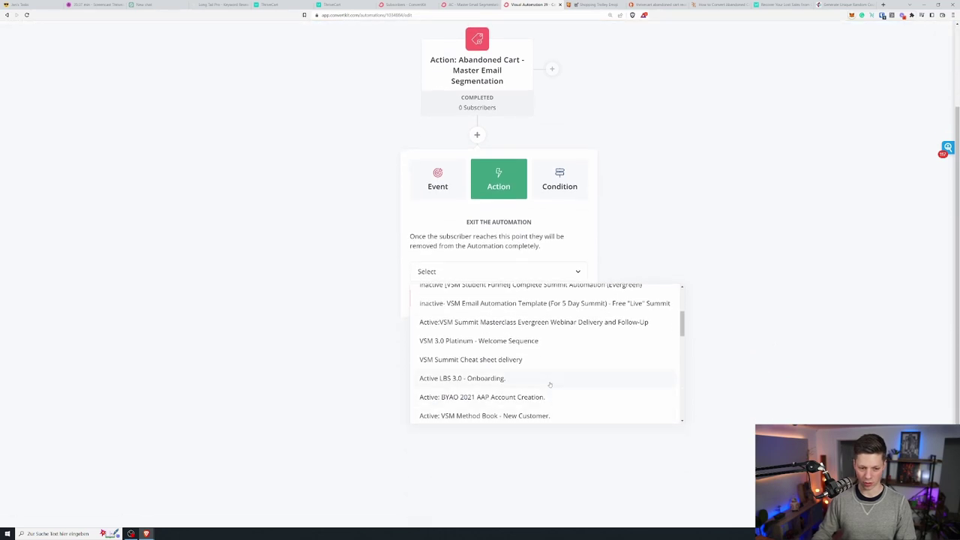
scroll(535, 365, "down", 1)
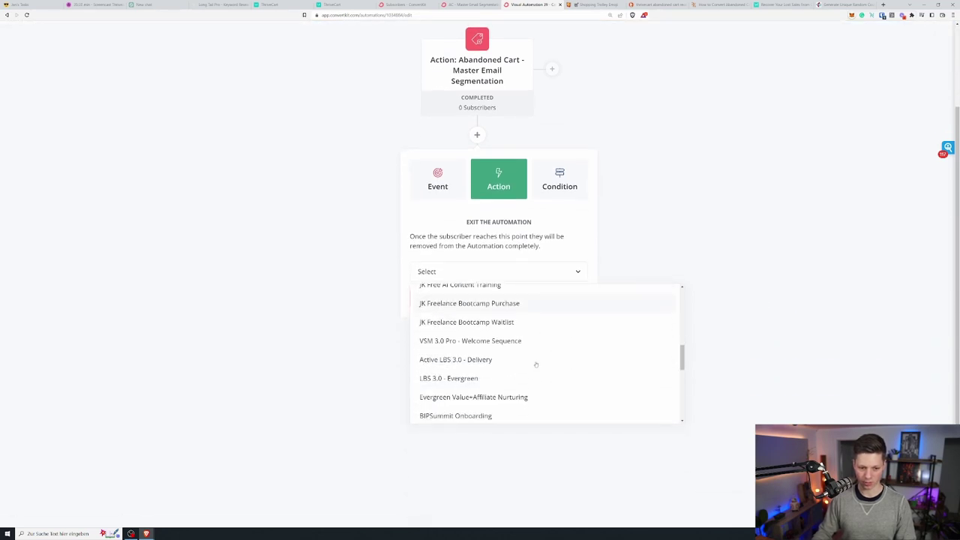
scroll(507, 385, "down", 2)
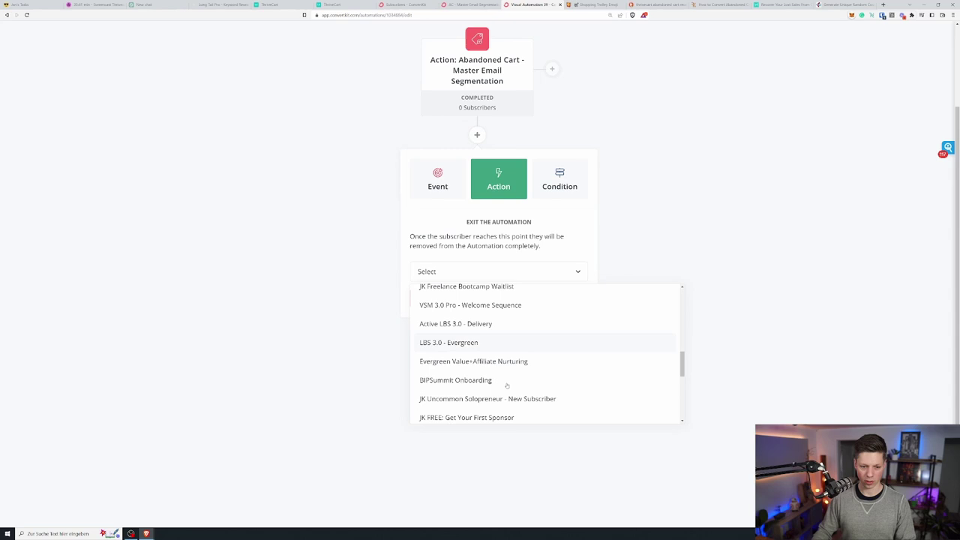
left_click(506, 354)
left_click(450, 297)
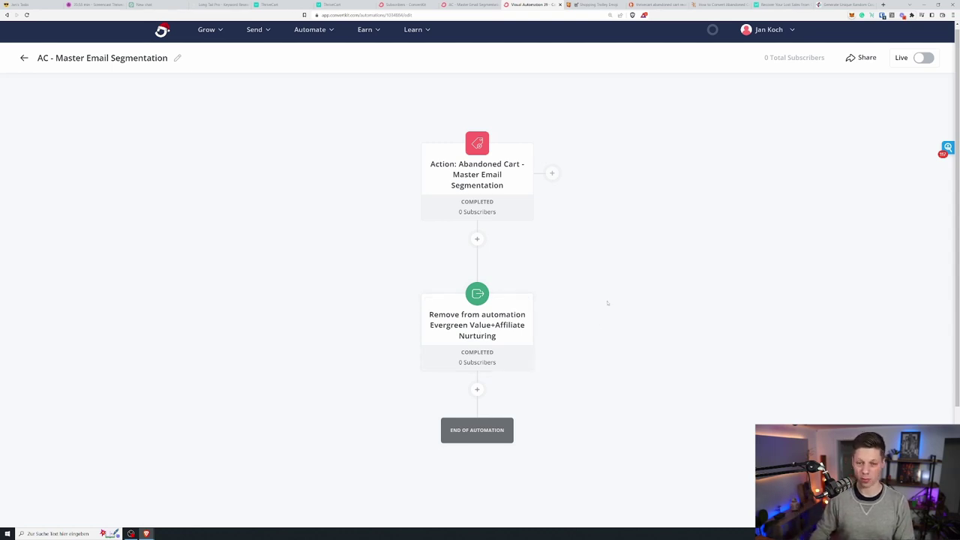
Add an action after the automation removal that adds the tag "EVENT: Currently Being Promoted" to the subscriber.
left_click(477, 390)
scroll(497, 385, "down", 1)
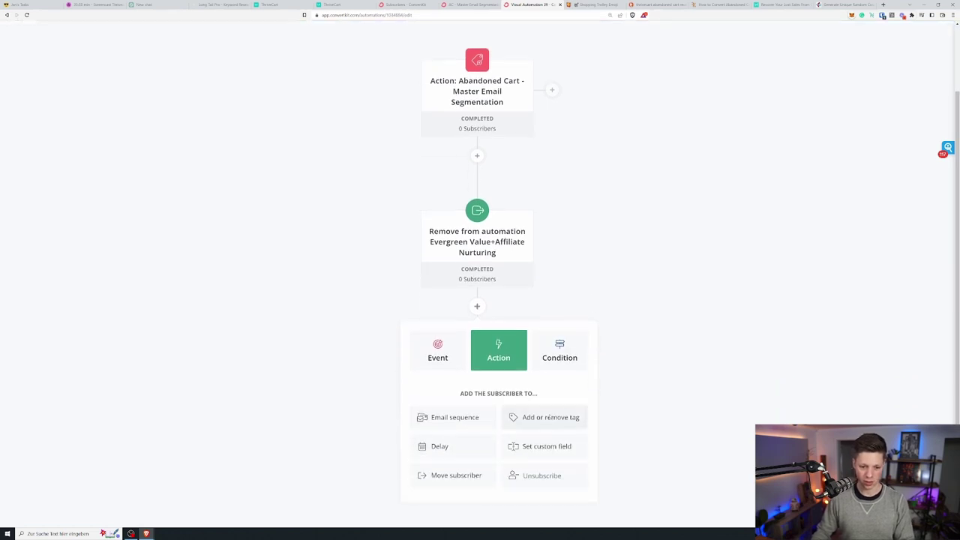
left_click(503, 418)
left_click(497, 441)
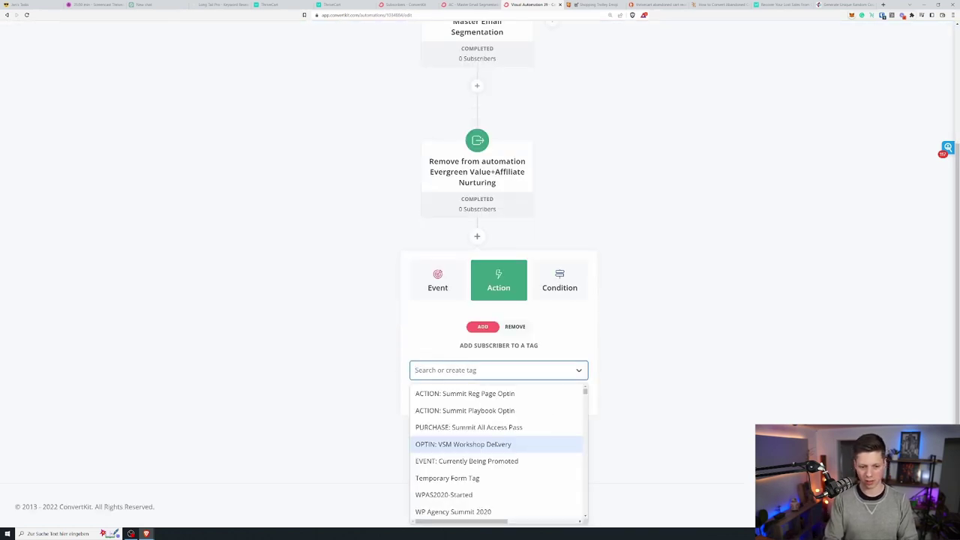
type("curren")
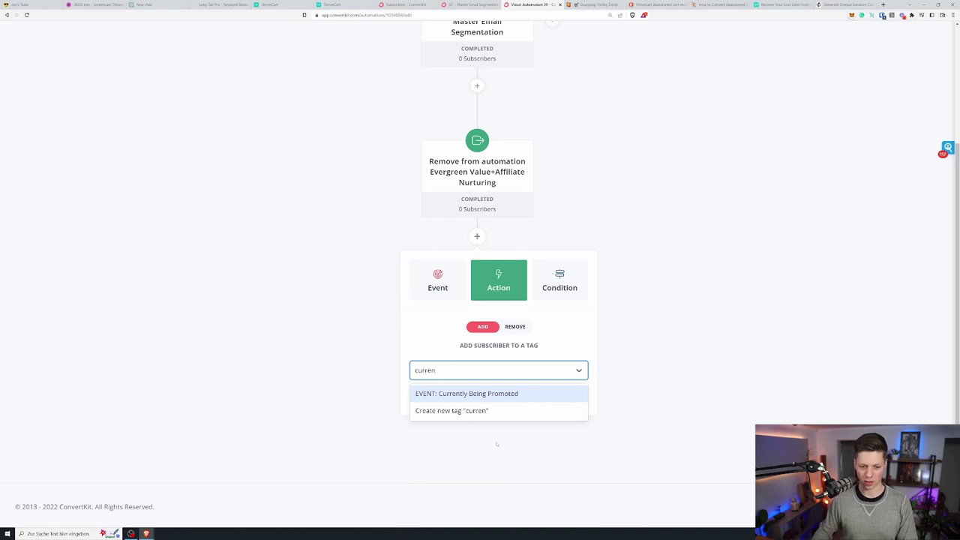
left_click(511, 396)
left_click(455, 392)
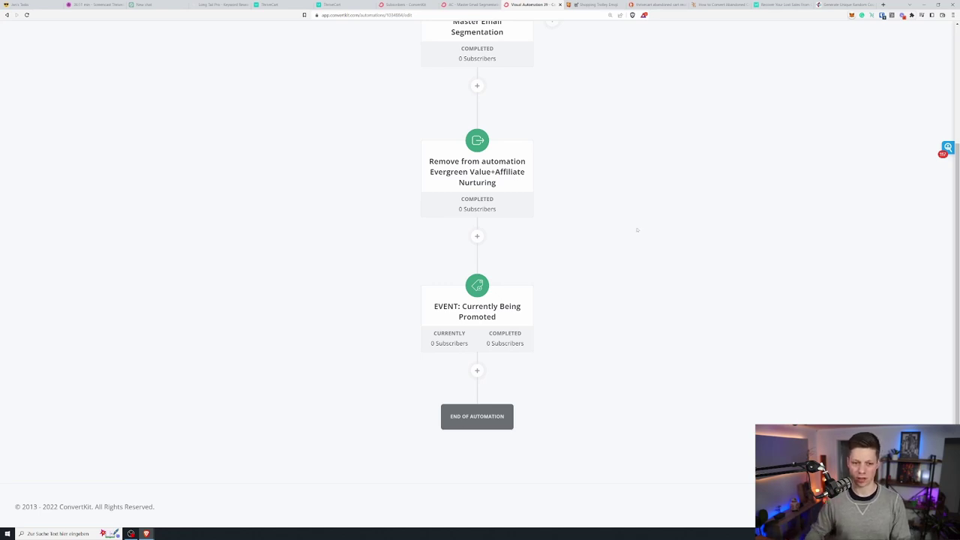
mouse_move(483, 318)
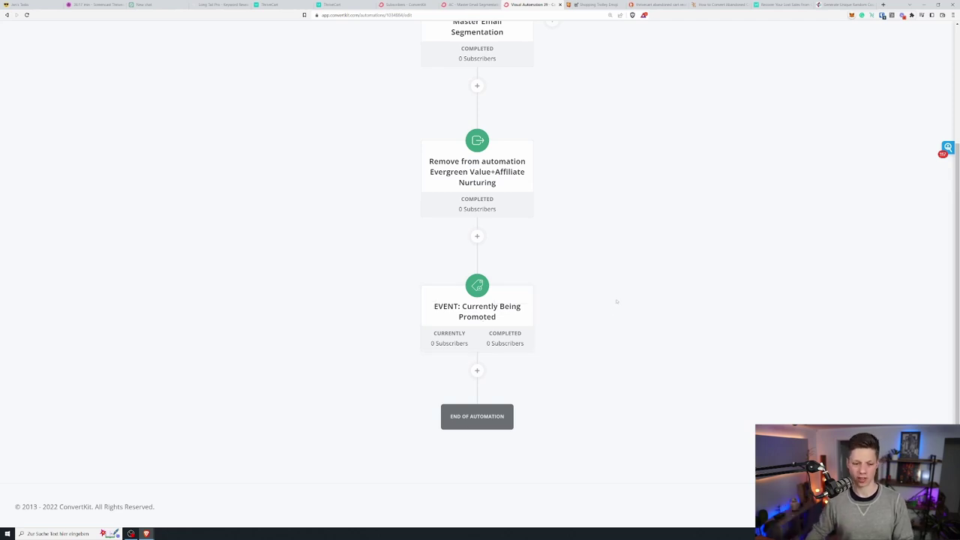
Add an action after the "EVENT: Currently Being Promoted" tag that adds subscribers to the "AC - Master Email Segmentation" email sequence.
left_click(478, 370)
scroll(483, 390, "down", 1)
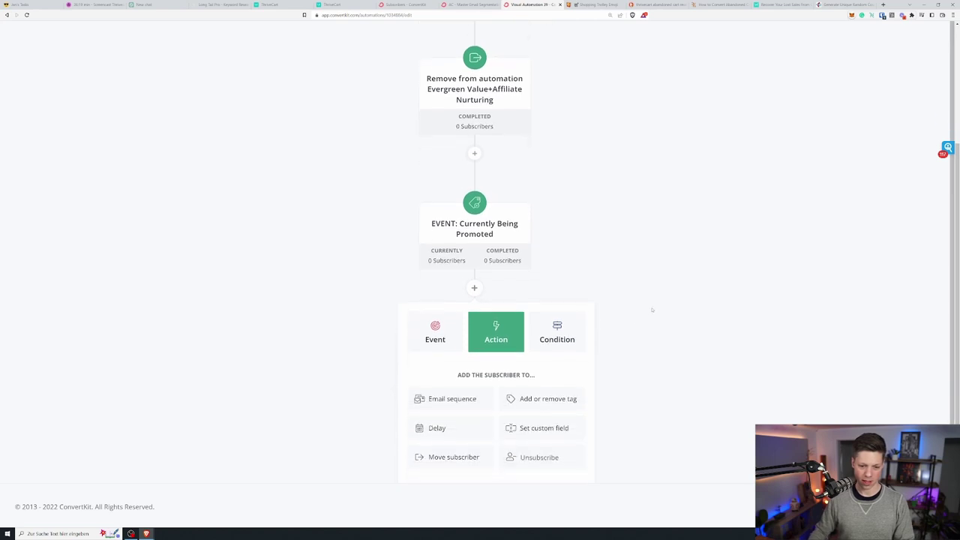
left_click(483, 400)
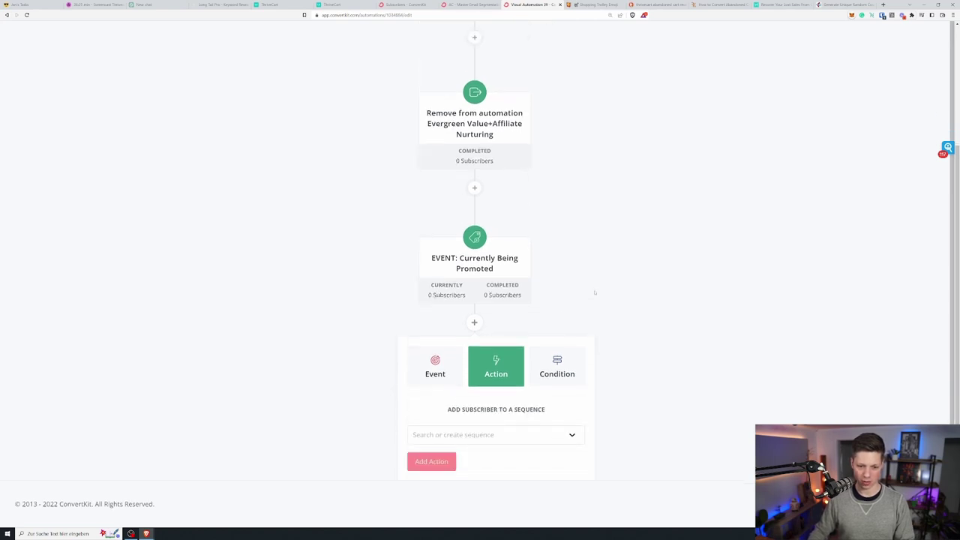
left_click(480, 441)
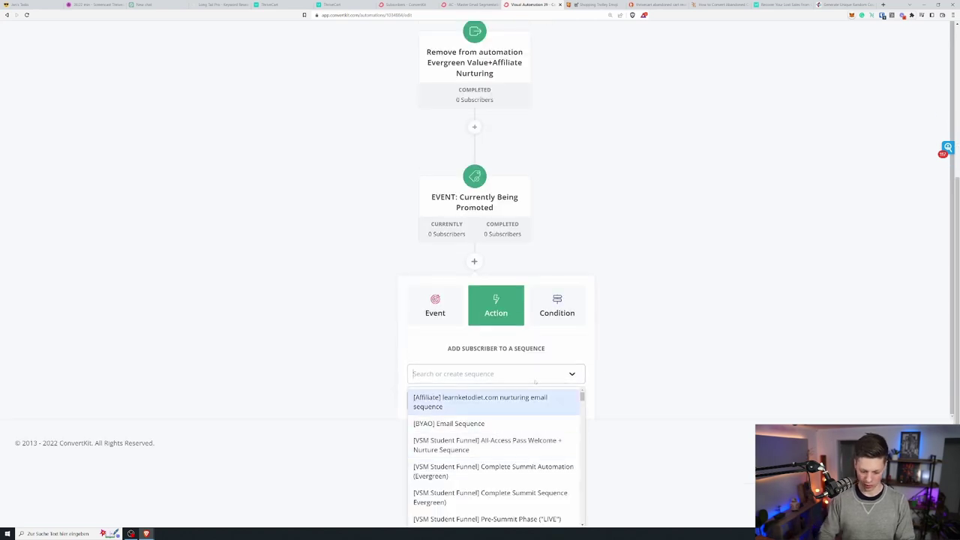
type("AC")
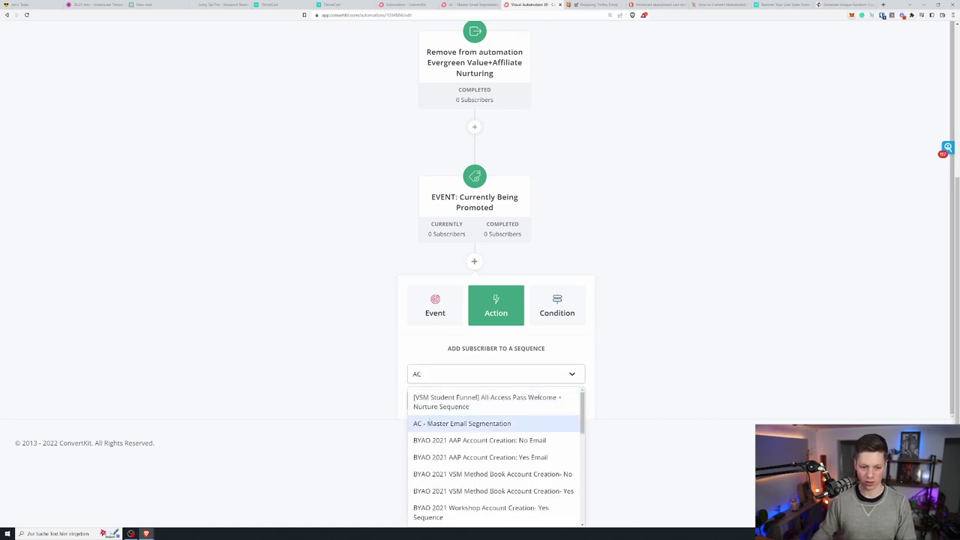
left_click(461, 423)
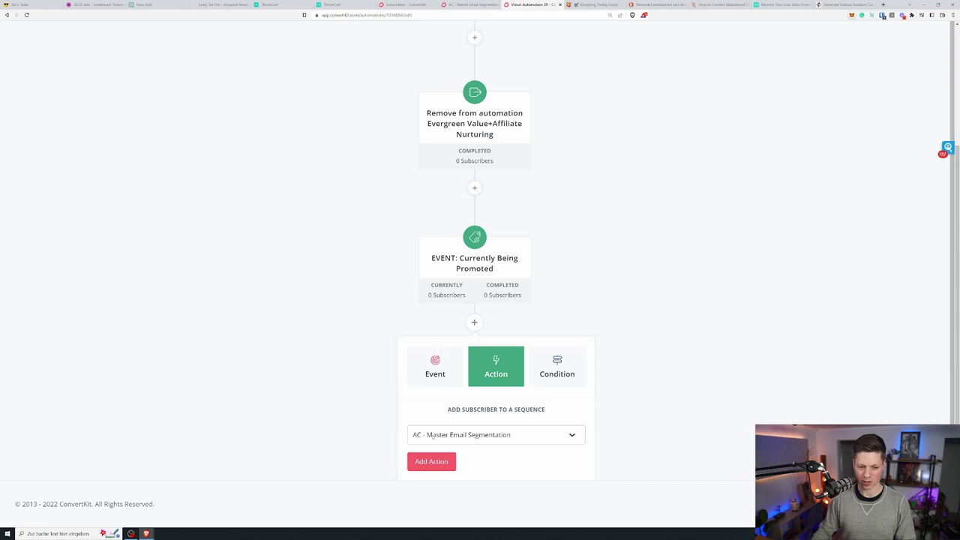
left_click(431, 461)
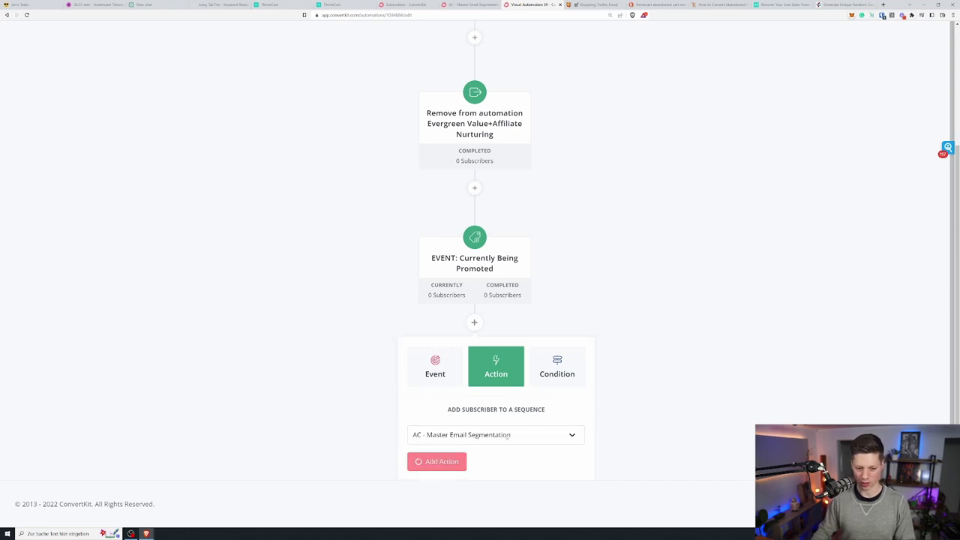
Add an action after the email sequence that removes the tag "EVENT: Currently Being Promoted" from the subscriber.
scroll(589, 386, "down", 2)
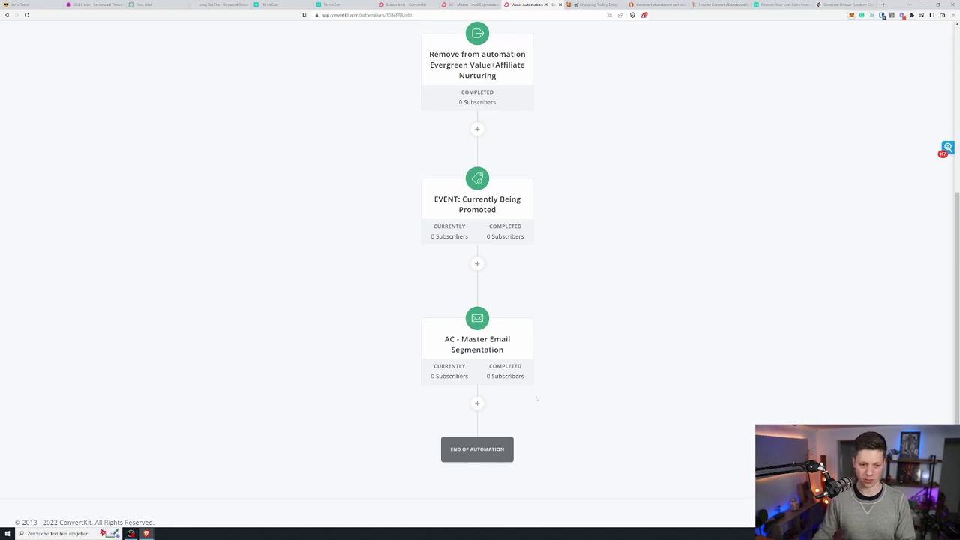
left_click(477, 405)
scroll(568, 379, "down", 1)
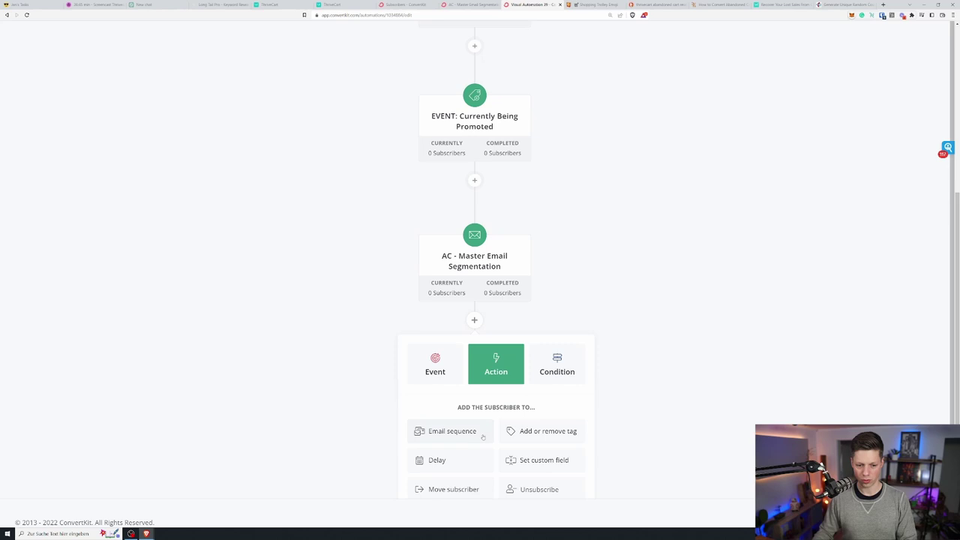
left_click(545, 432)
left_click(513, 410)
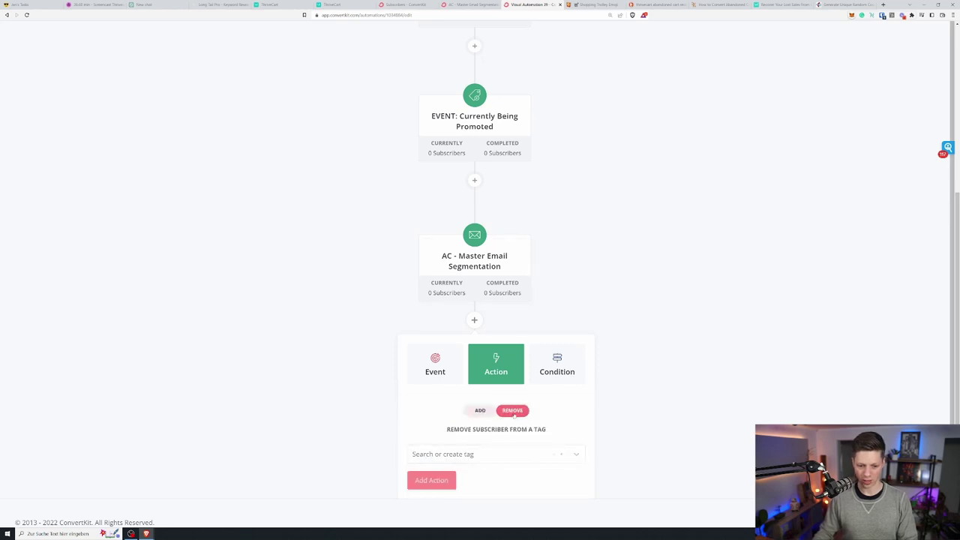
left_click(504, 454)
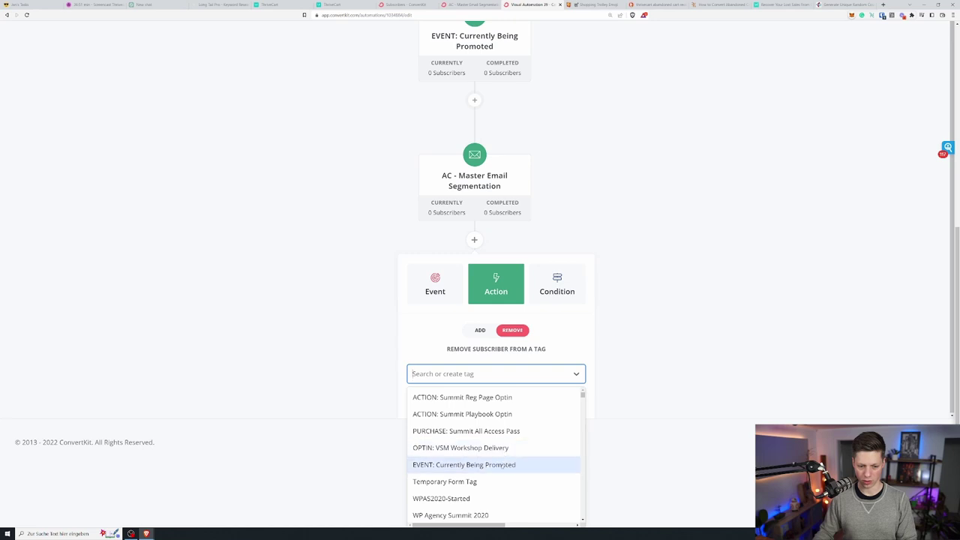
left_click(492, 464)
left_click(440, 462)
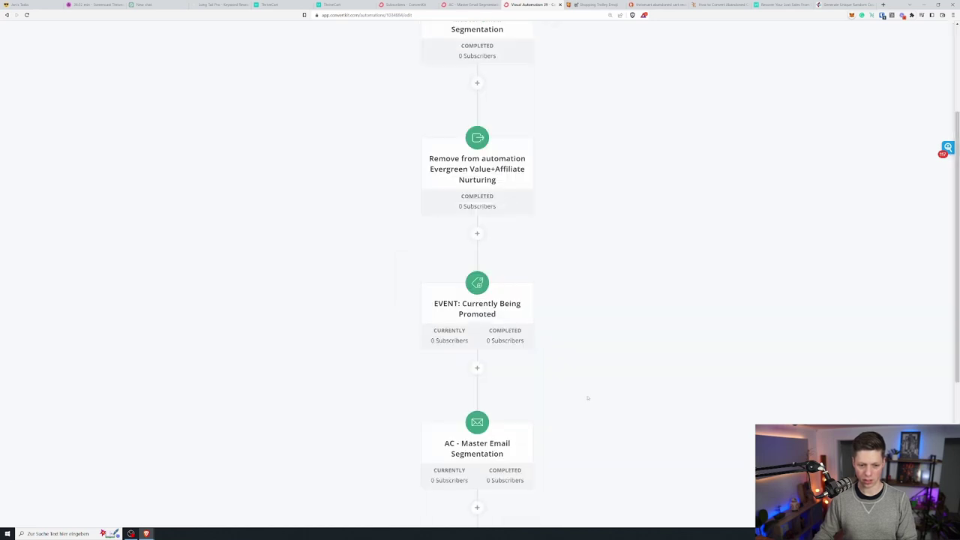
Open the "AC - Master Email Segmentation" sequence from the automation and publish the pending changes to its "Forgot something in your cart?" email.
scroll(475, 357, "down", 5)
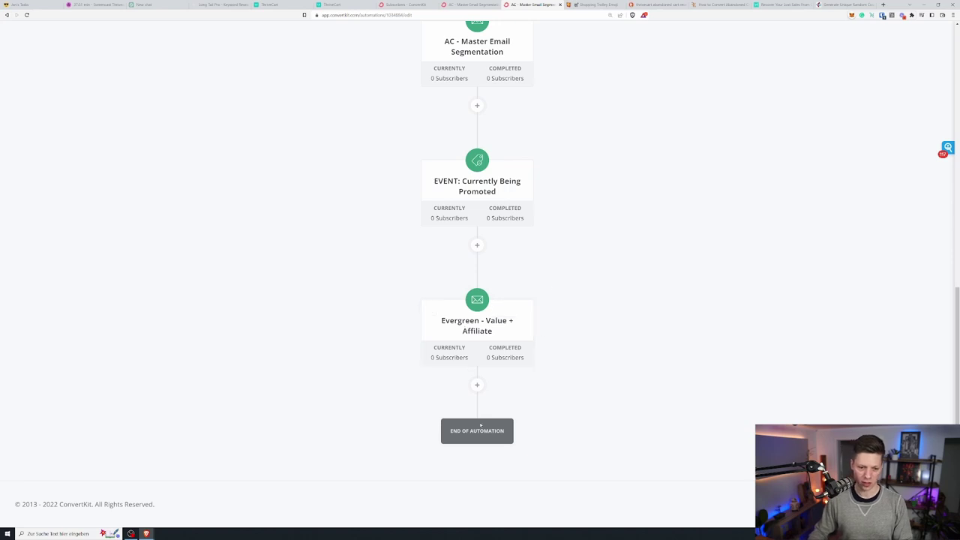
scroll(591, 361, "up", 2)
scroll(591, 361, "up", 4)
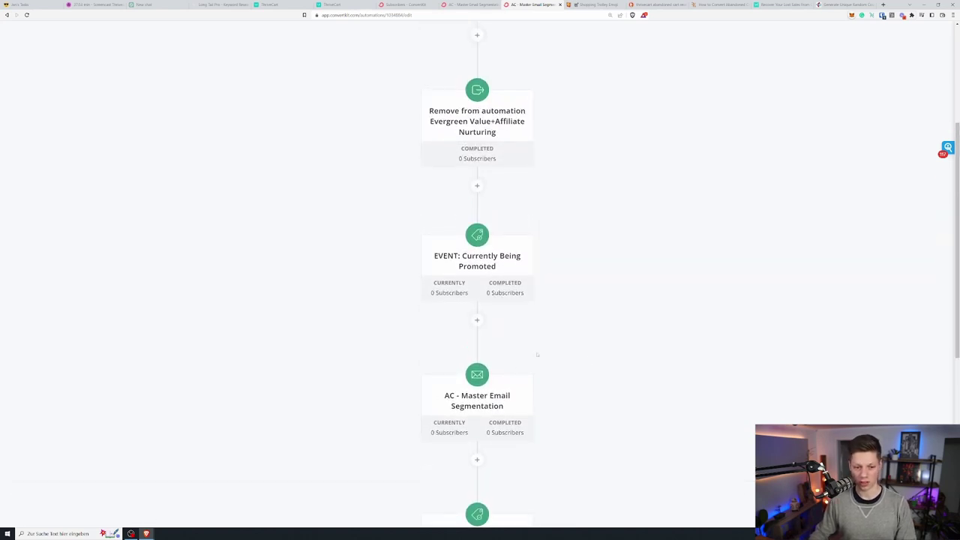
left_click(471, 407)
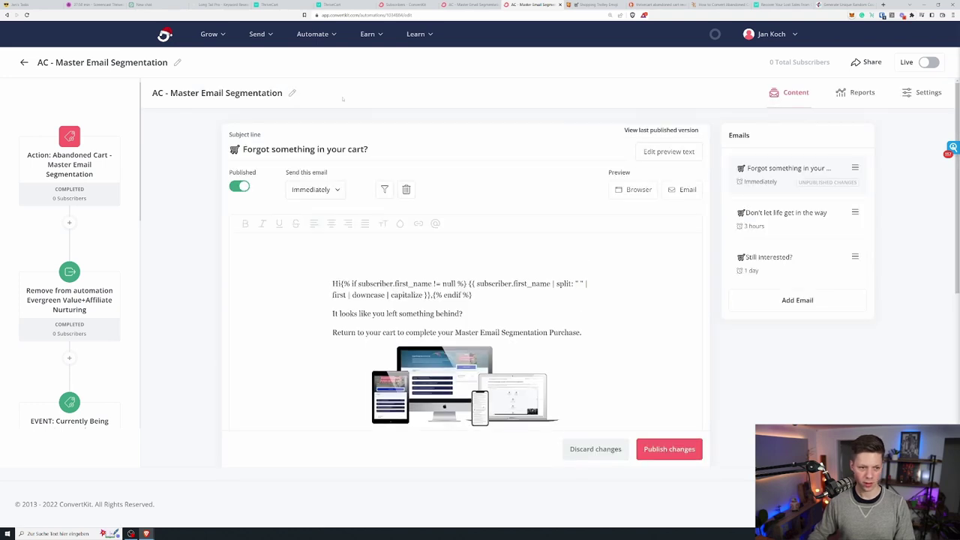
left_click(642, 448)
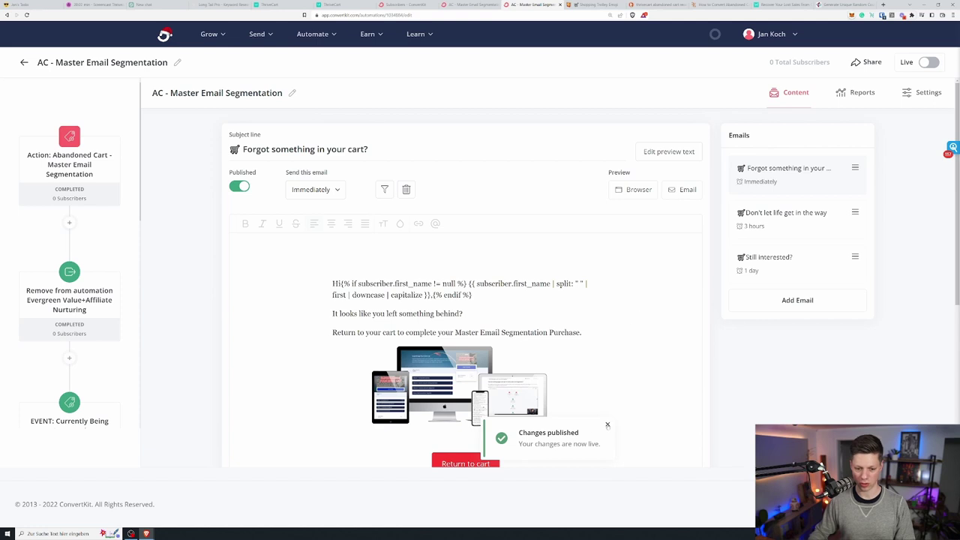
left_click(608, 425)
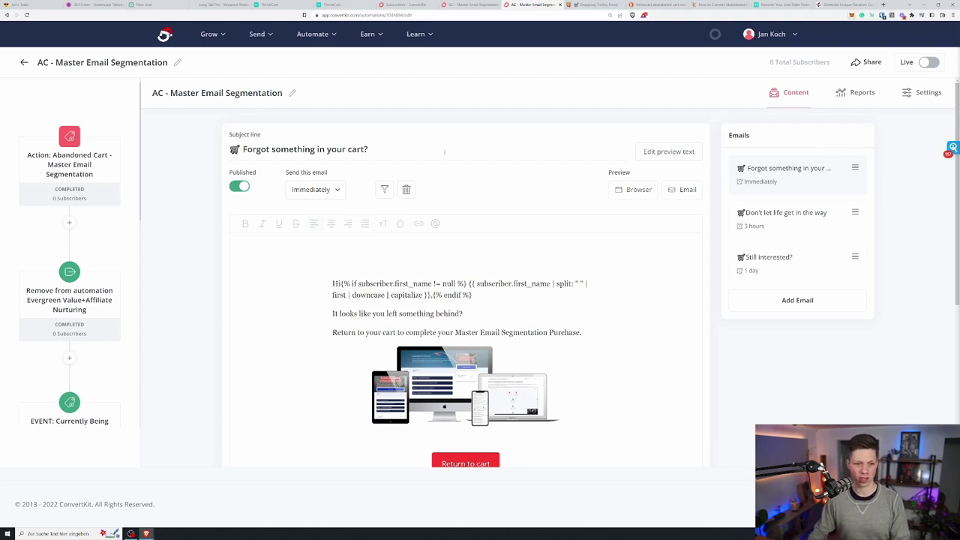
Change "Purchase" to lowercase "purchase" in the email's sentence about returning to the cart.
scroll(289, 127, "down", 1)
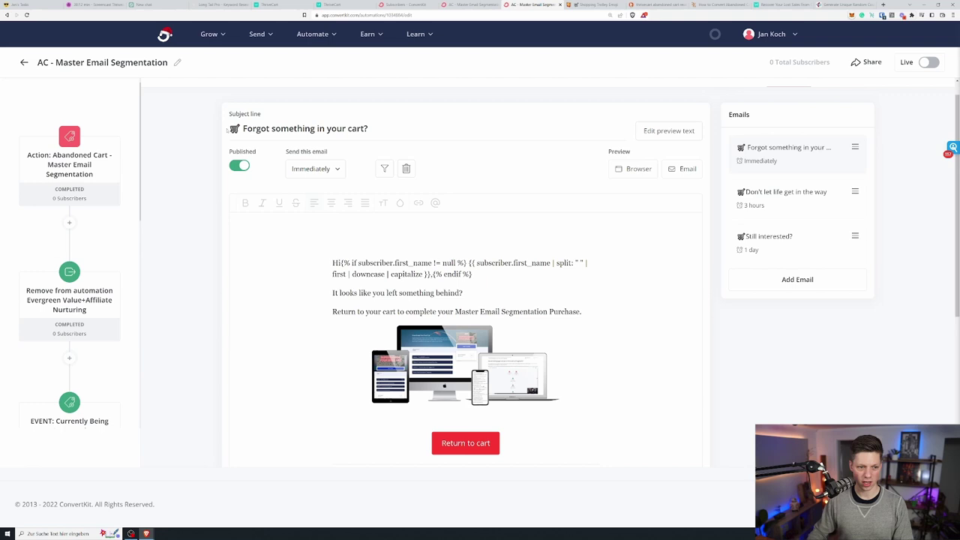
scroll(465, 270, "down", 3)
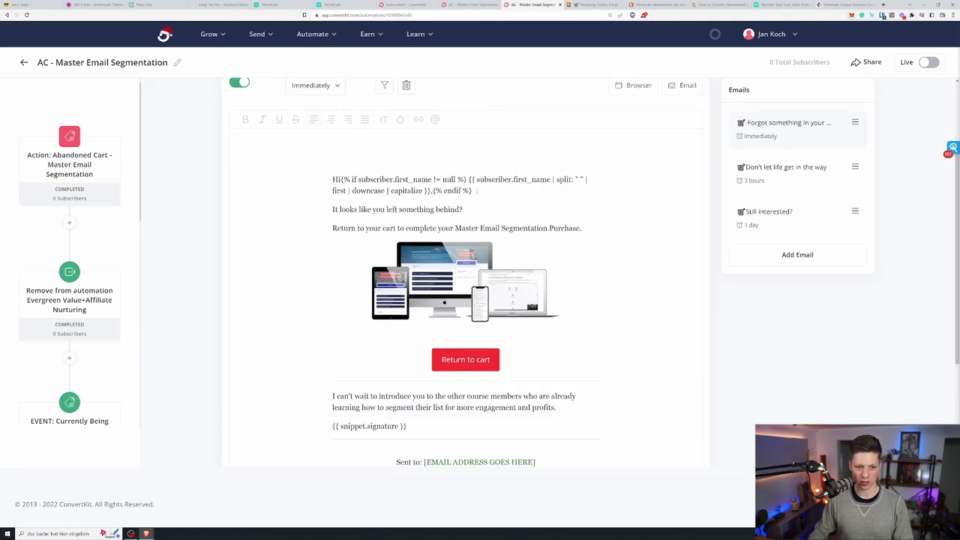
left_click_drag(477, 191, 441, 179)
left_click(441, 179)
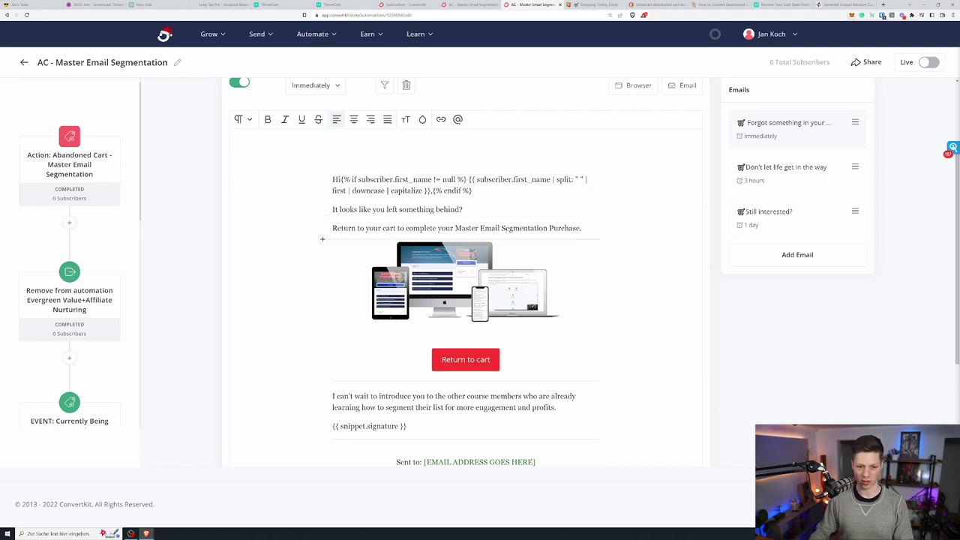
left_click_drag(550, 228, 556, 228)
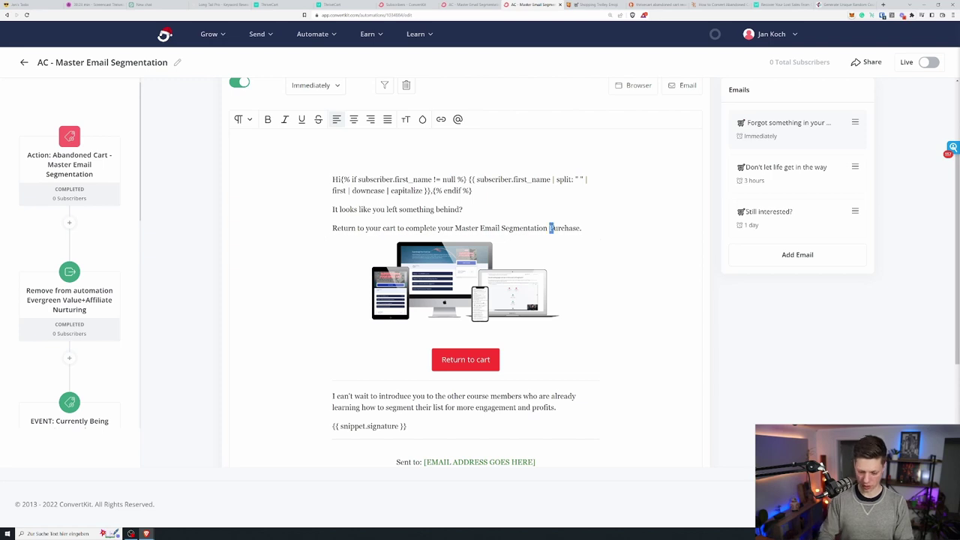
type("p")
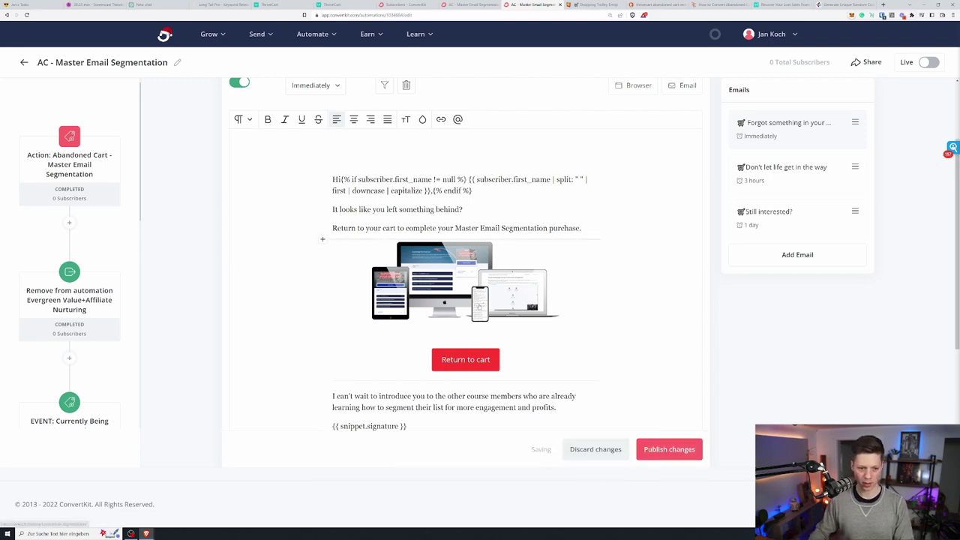
Examine the email image's alt text and link URL, and compare the link with the product's checkout URL in ThriveCart.
left_click(479, 307)
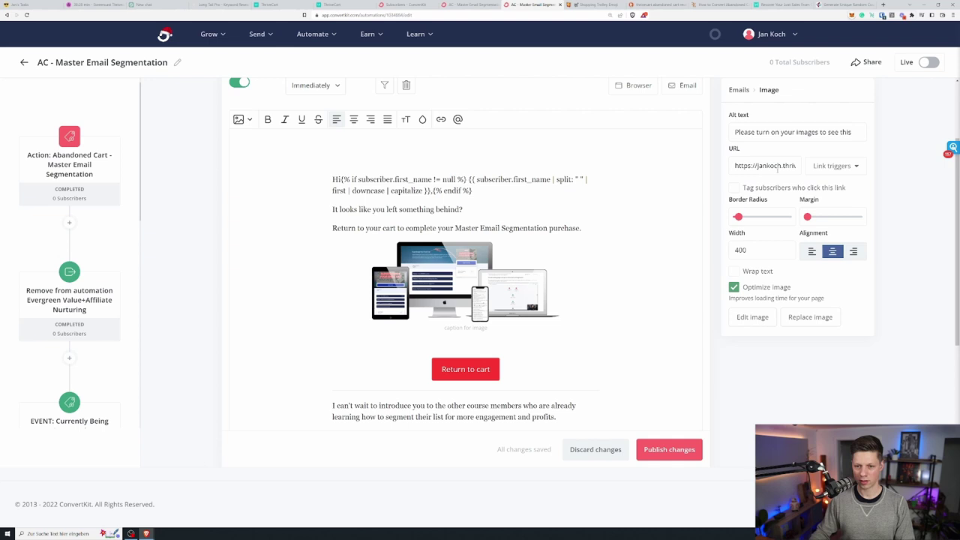
left_click_drag(736, 132, 852, 132)
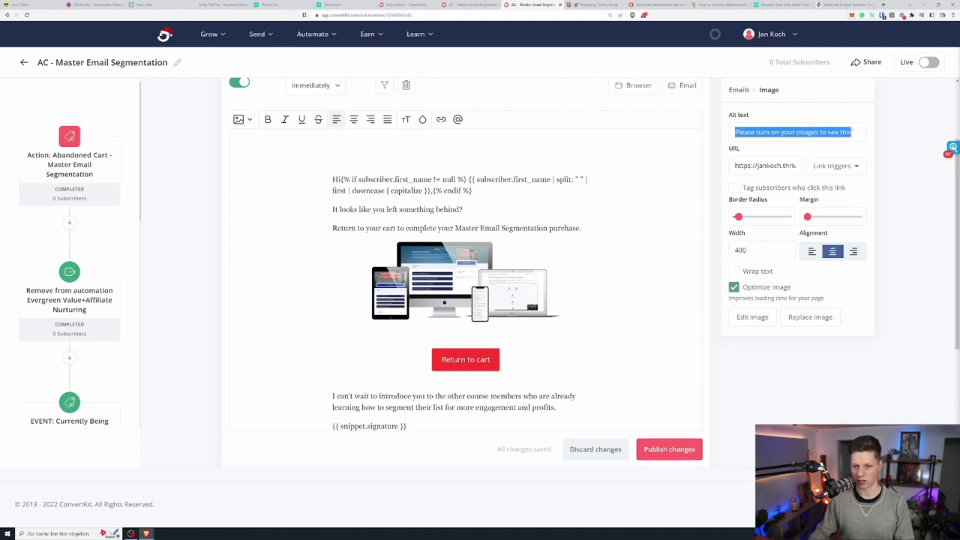
left_click(839, 132)
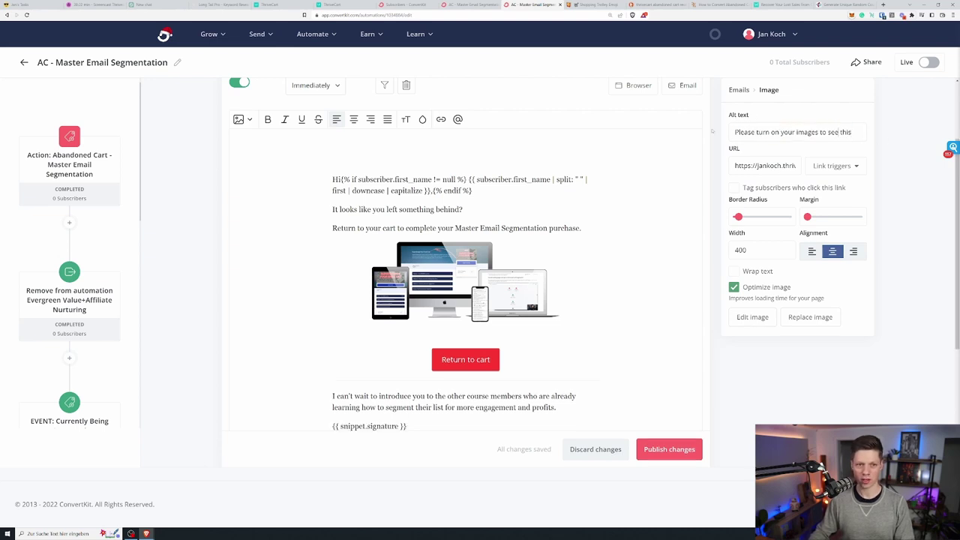
left_click(767, 165)
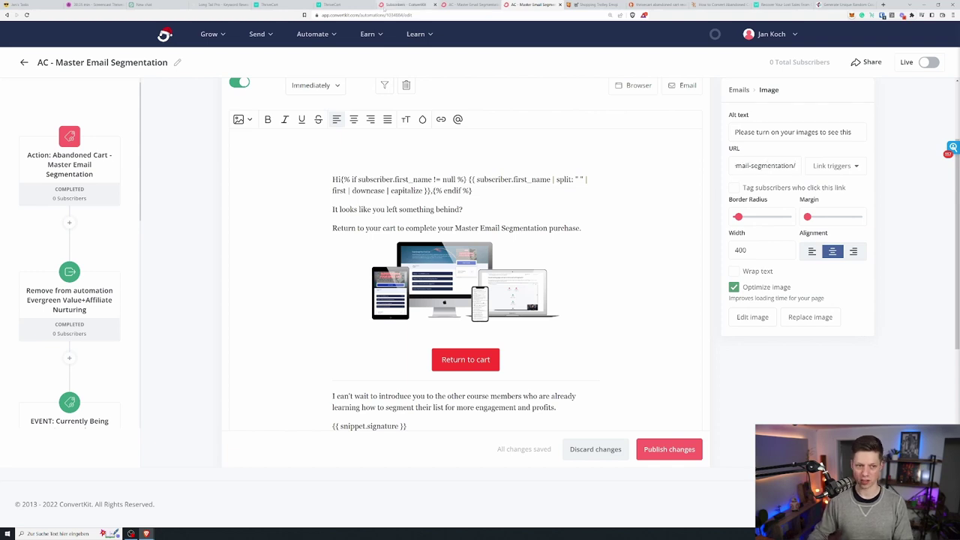
left_click(285, 5)
left_click_drag(534, 261, 245, 260)
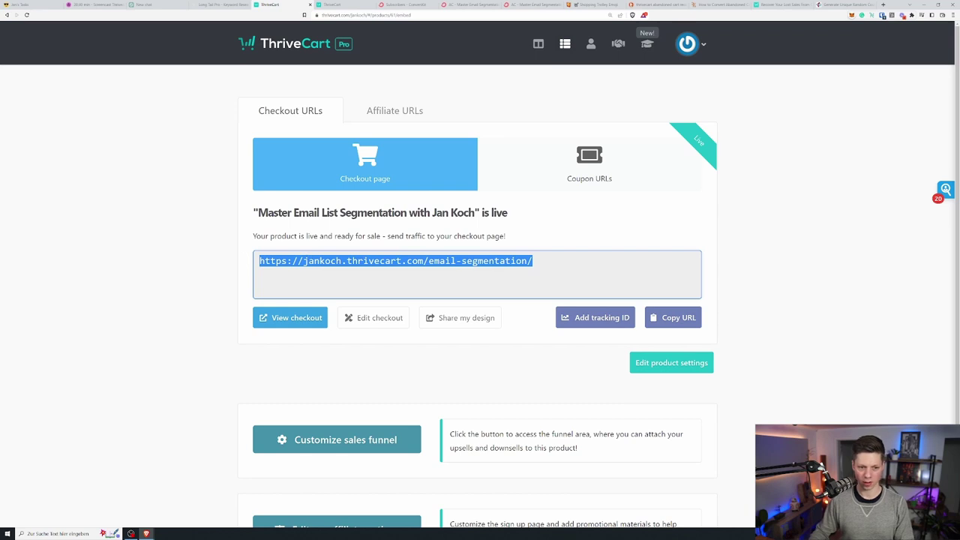
left_click(471, 4)
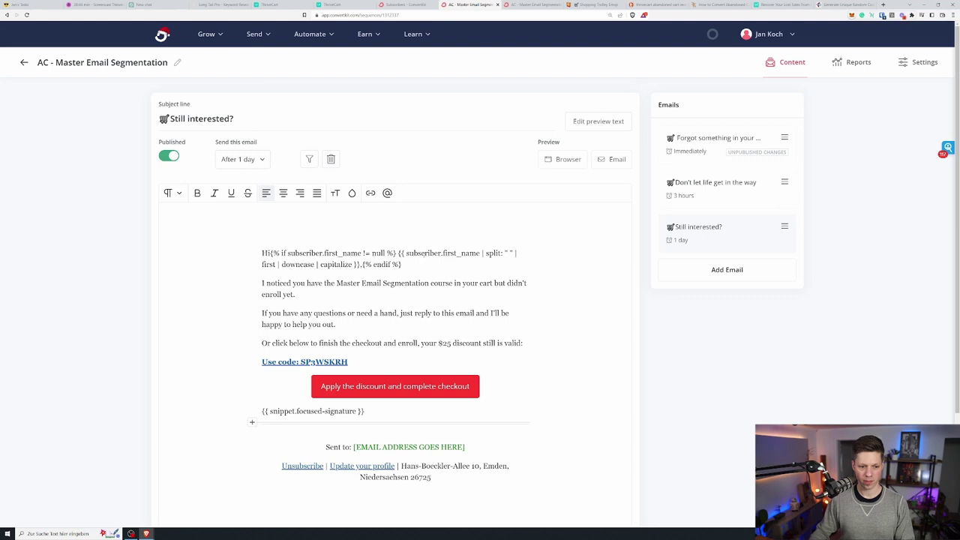
left_click(519, 5)
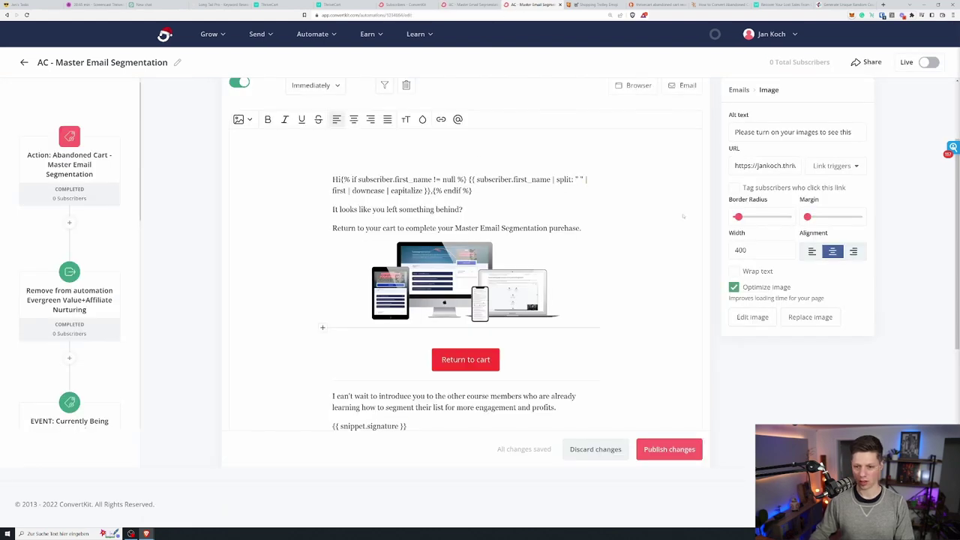
Enable tagging of subscribers who click the link of the email's "Return to cart" button.
scroll(586, 300, "down", 2)
left_click(465, 276)
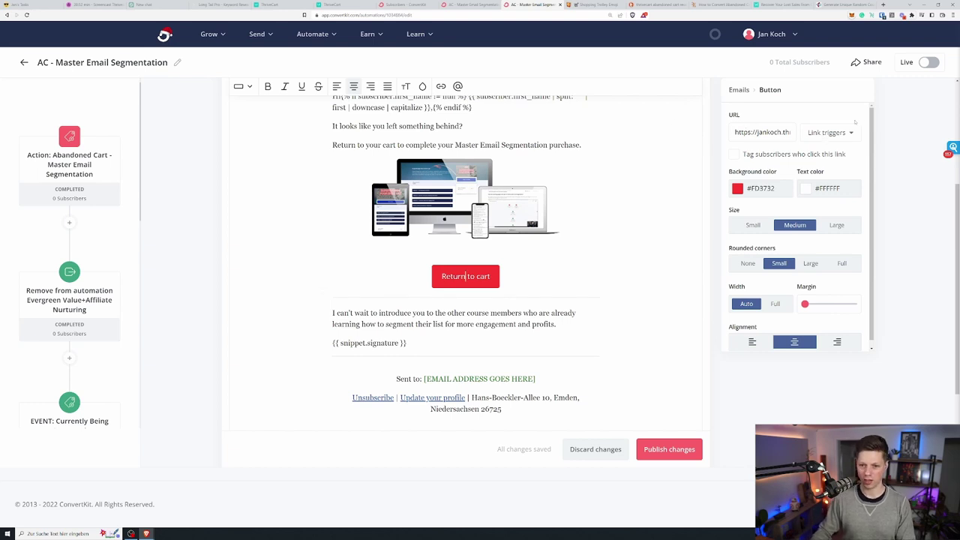
left_click(834, 133)
left_click(830, 133)
left_click(792, 154)
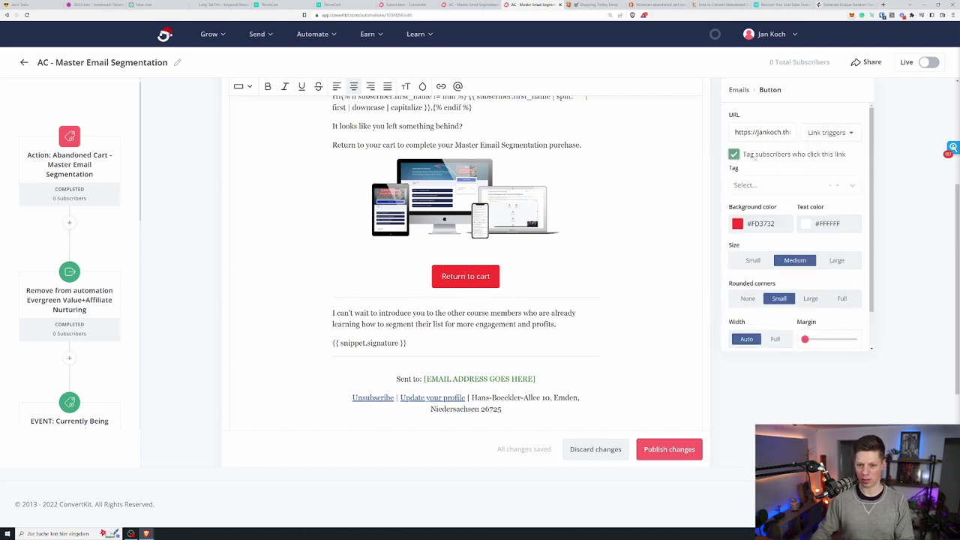
Create the new tag "ACTION: Clicked Return To Cart - Master Email Segmentation" for clicks on the button.
left_click(780, 185)
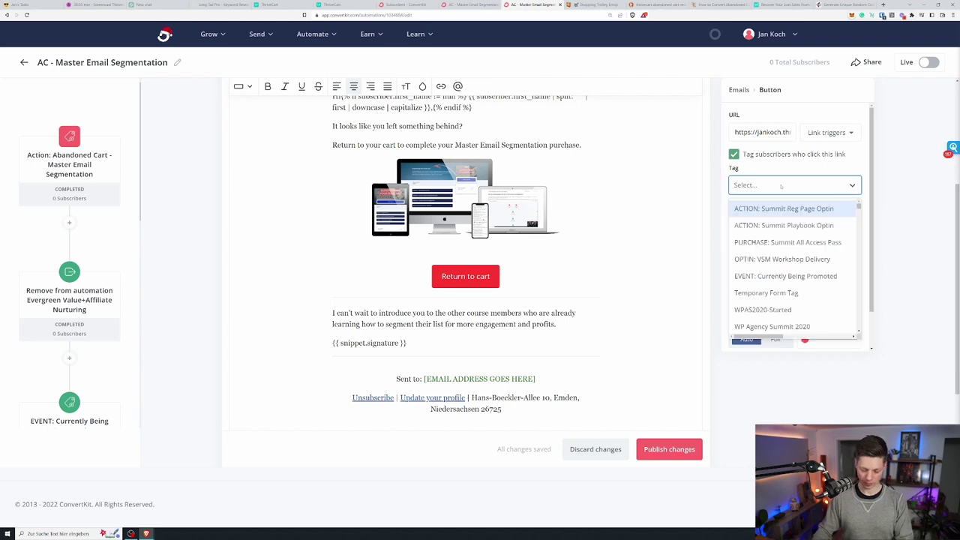
type("ACTION: Clic")
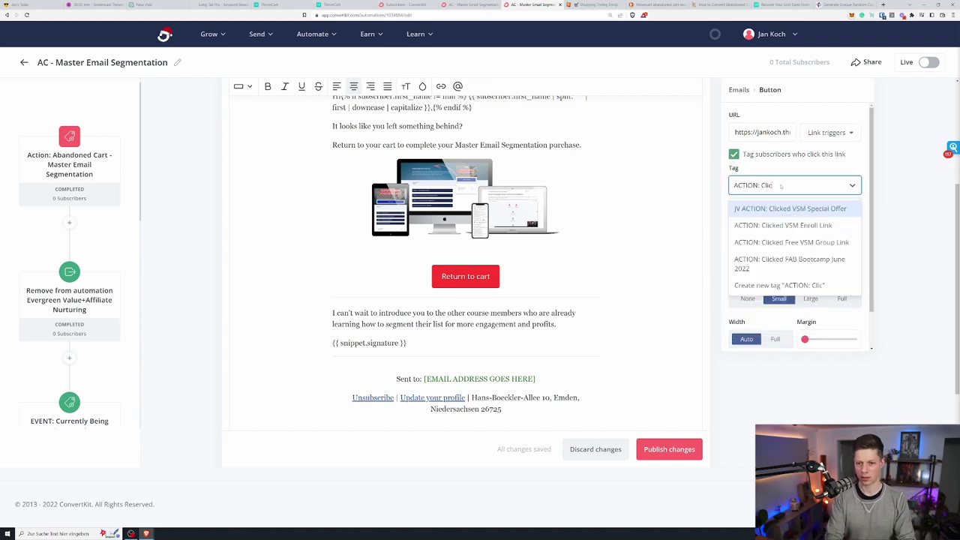
type("ked Return To Cart")
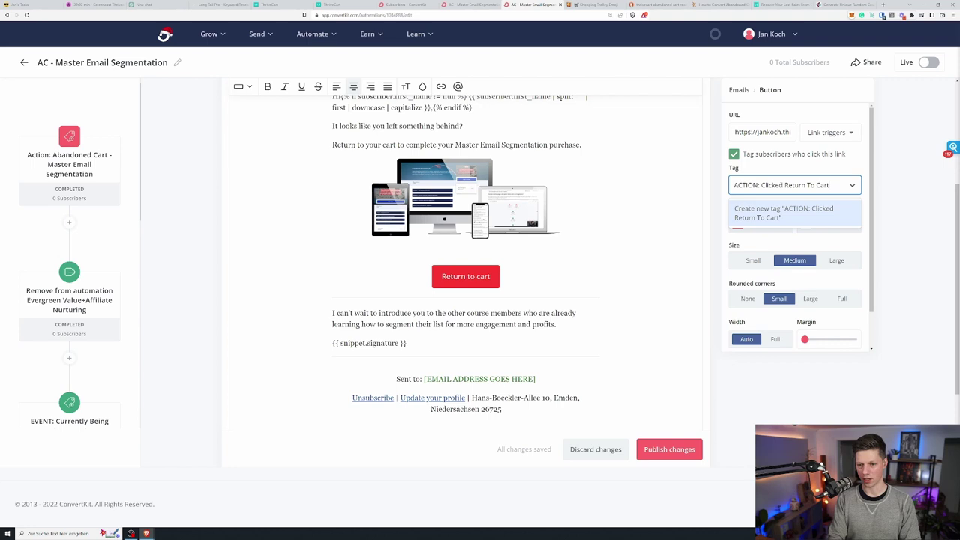
type(" - Ma")
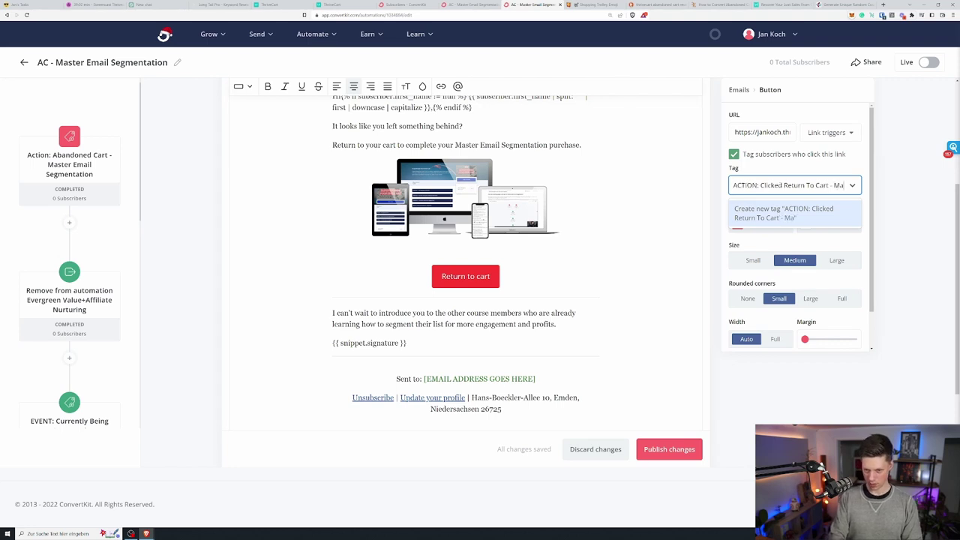
type("ster Email Segmentation")
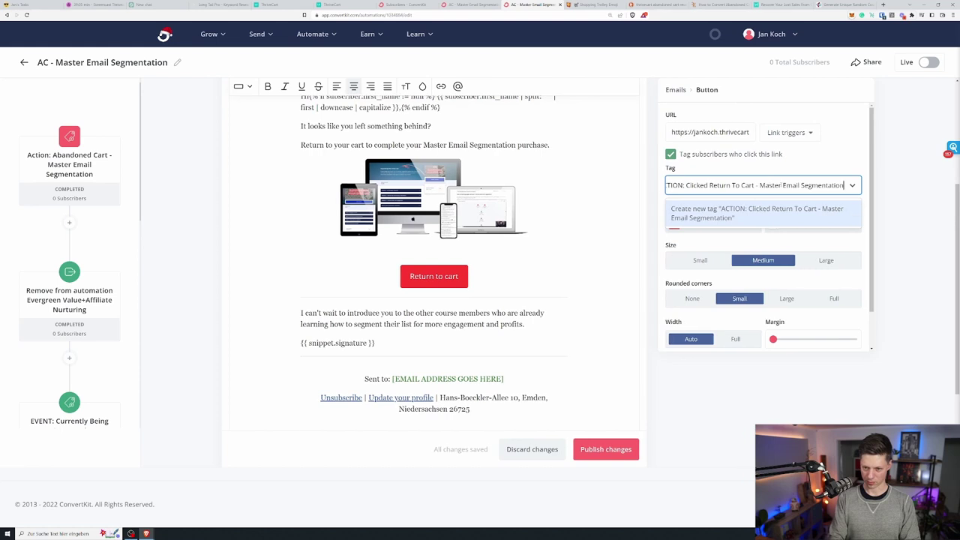
key("Return")
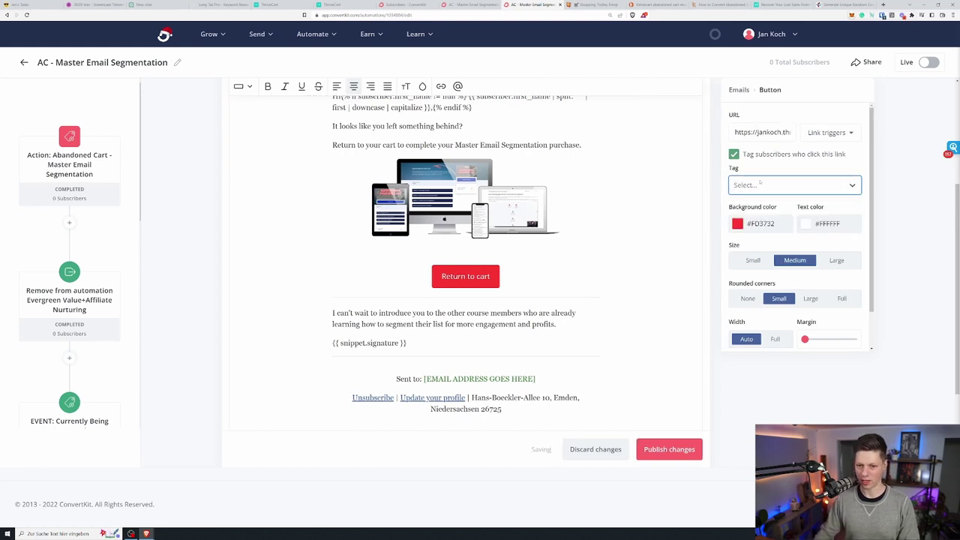
left_click(764, 185)
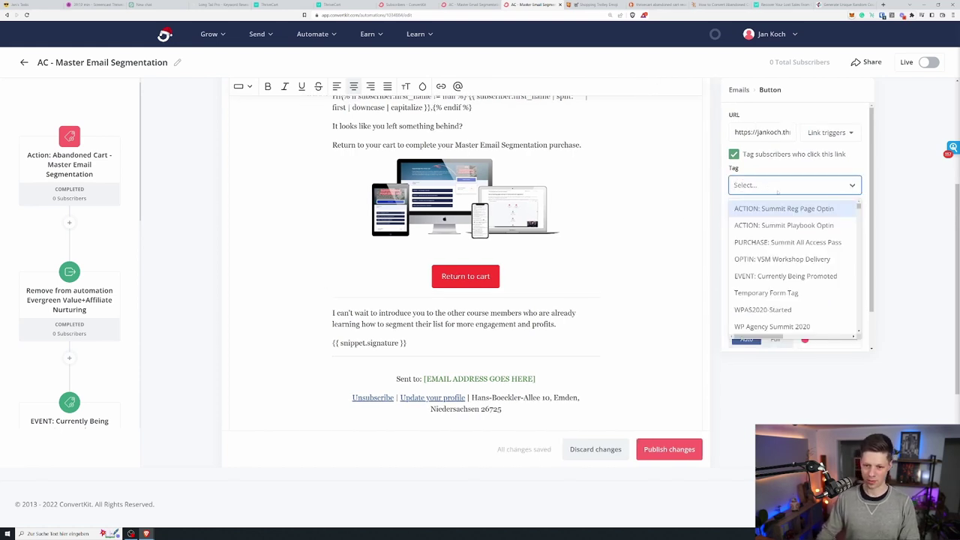
type("actiom")
key("BackSpace")
type("m")
key("ctrl+a")
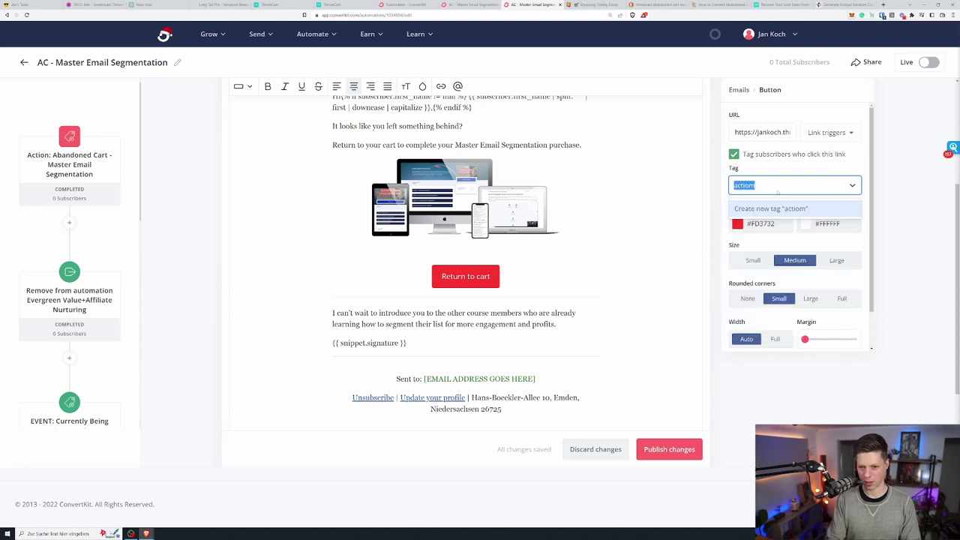
type("ACTION: Ret")
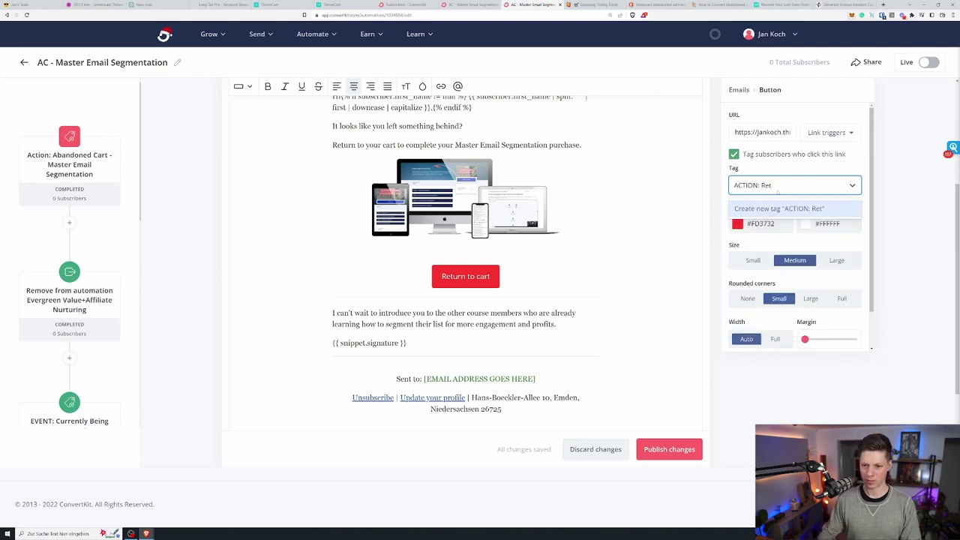
key("ctrl+a")
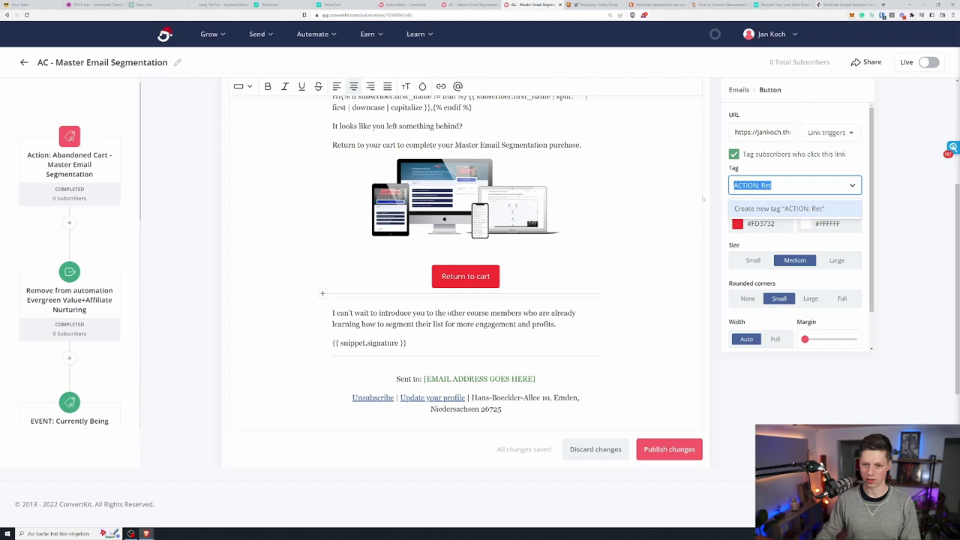
key("BackSpace")
left_click(914, 190)
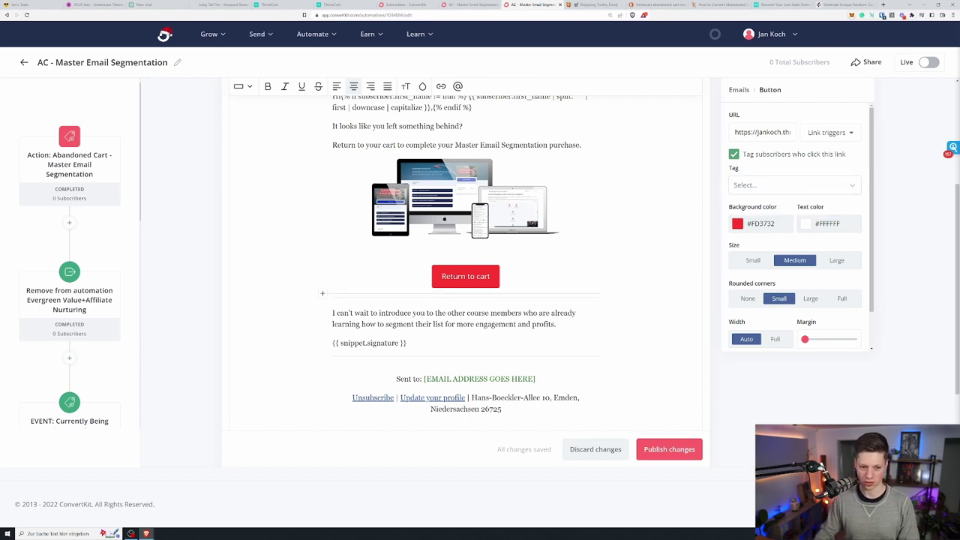
Change the signature snippet to "focused-signature" and reword the closing paragraph to "segment their email subscribers for more engagement and profit".
left_click(369, 343)
type("focused_")
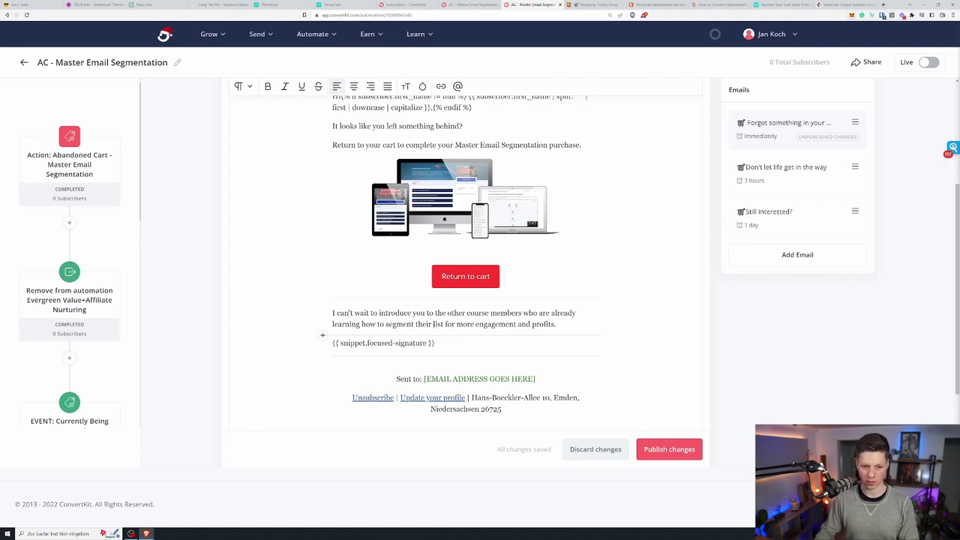
left_click(432, 324)
type("email")
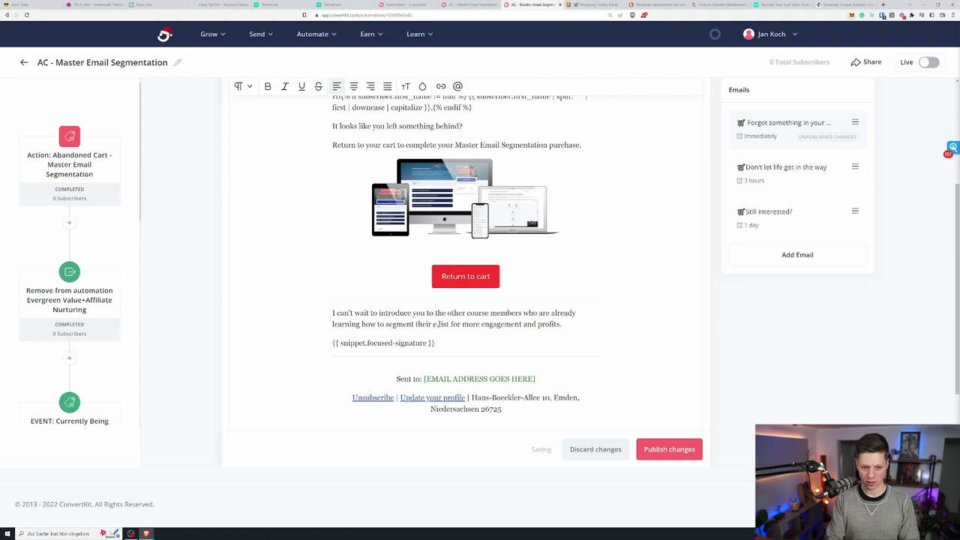
type(" subscribers")
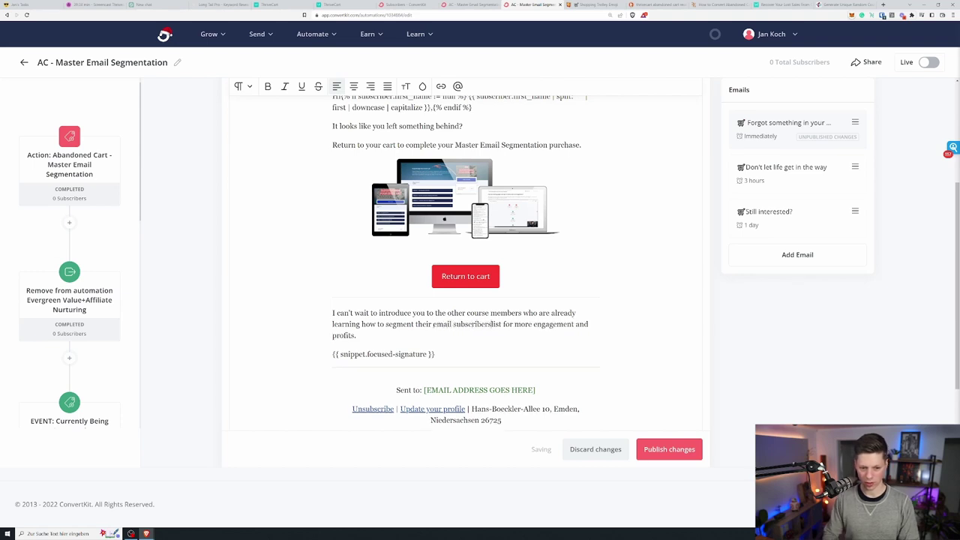
key("shift+Right")
key("shift+Right")
key("shift+Right")
key("shift+Right")
key("BackSpace")
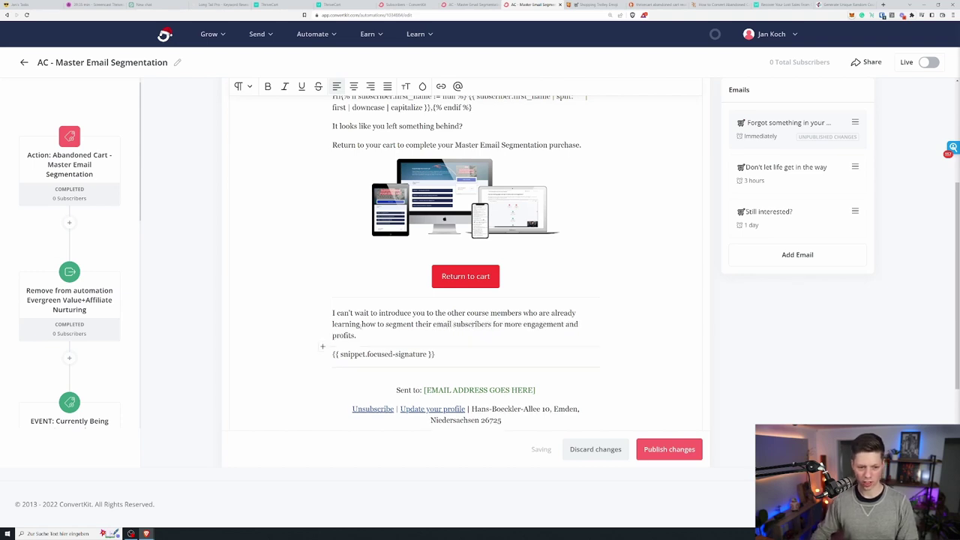
key("BackSpace")
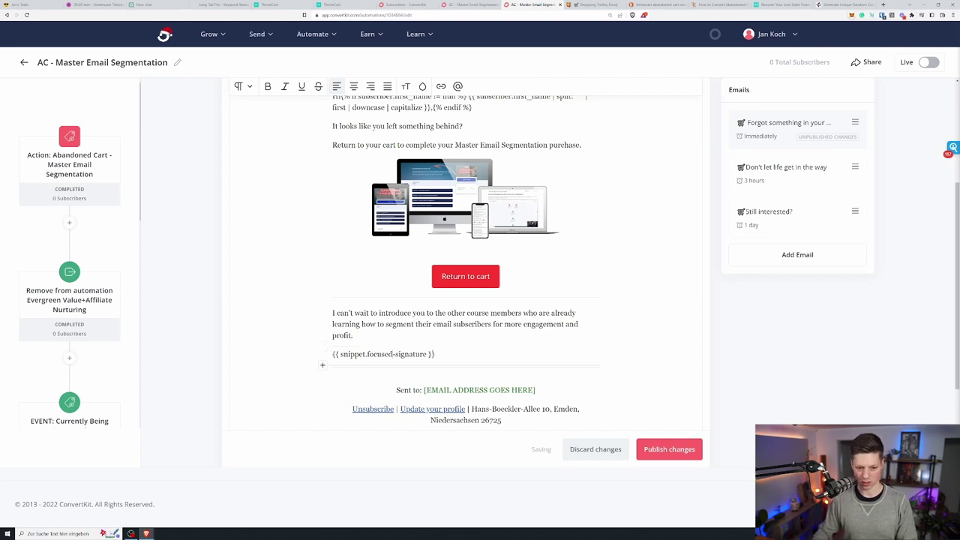
Publish the email's changes and open the "Don't let life get in the way" email.
scroll(682, 332, "down", 2)
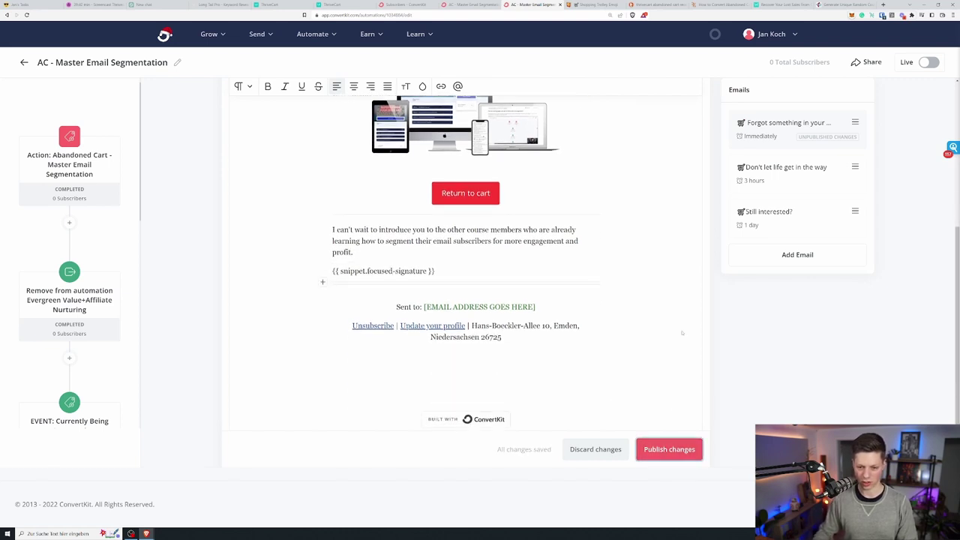
left_click(669, 449)
left_click(782, 169)
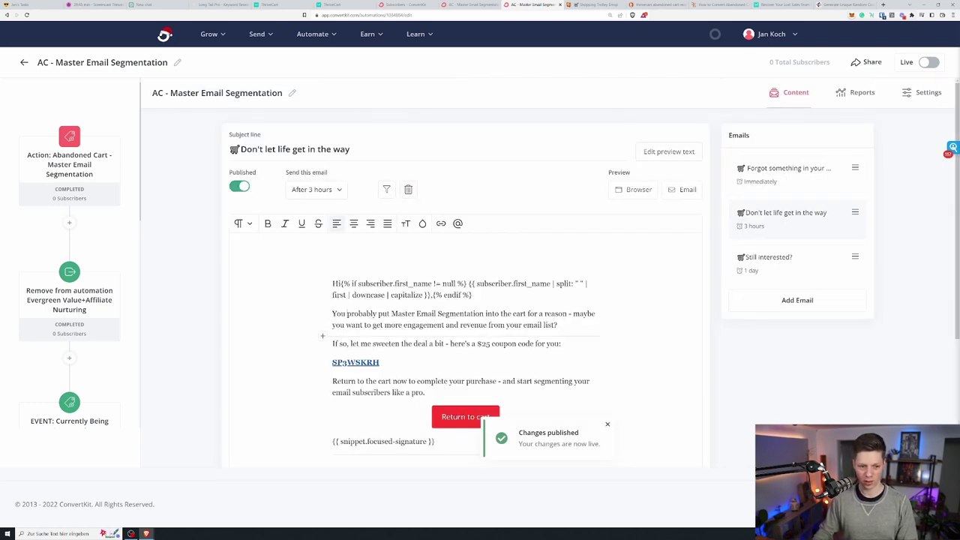
Insert "Use coupon:" before the linked coupon code in the email and publish the changes.
scroll(392, 244, "down", 1)
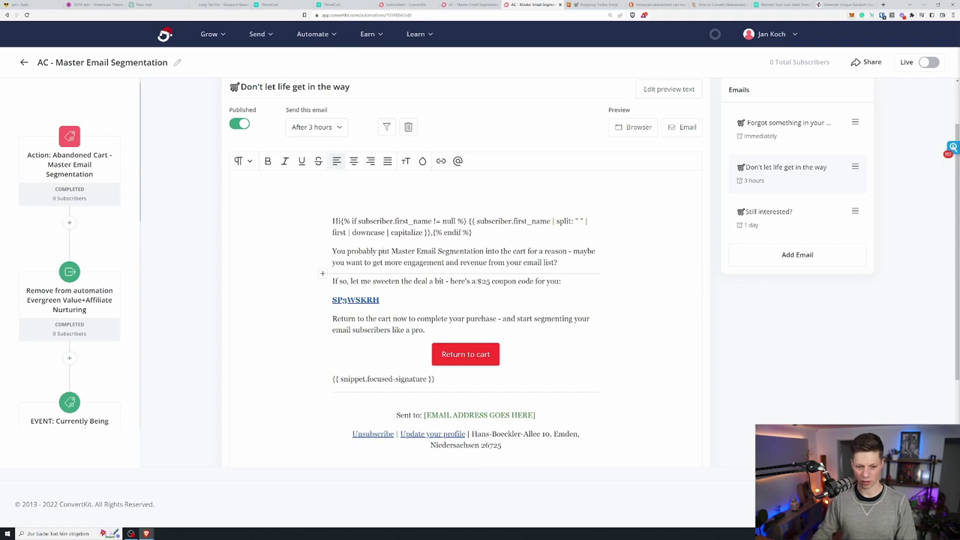
scroll(388, 304, "down", 2)
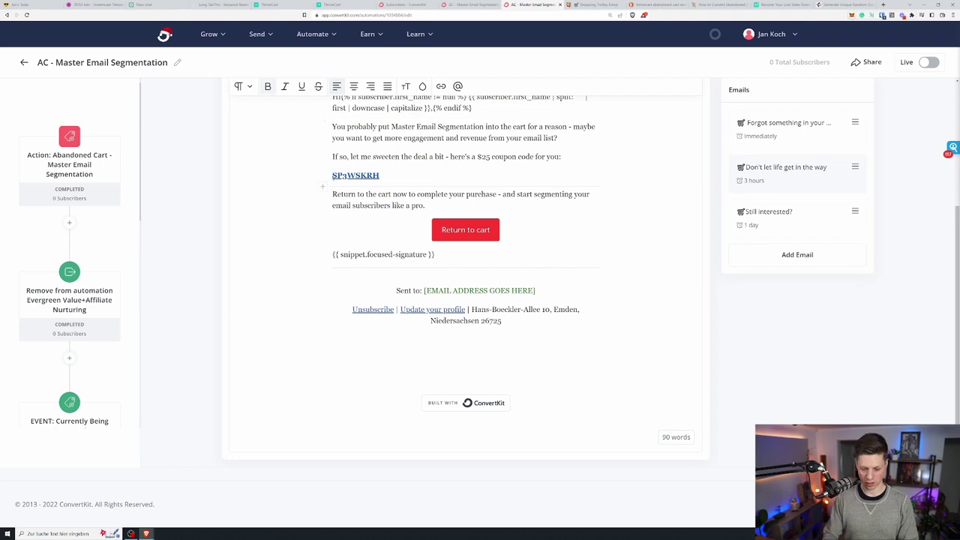
type("Use coupon:")
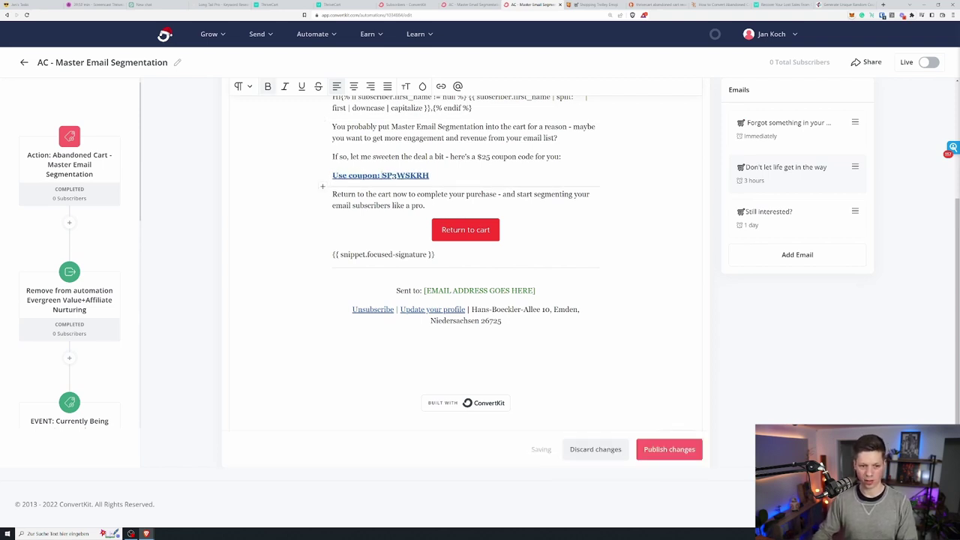
scroll(424, 175, "down", 1)
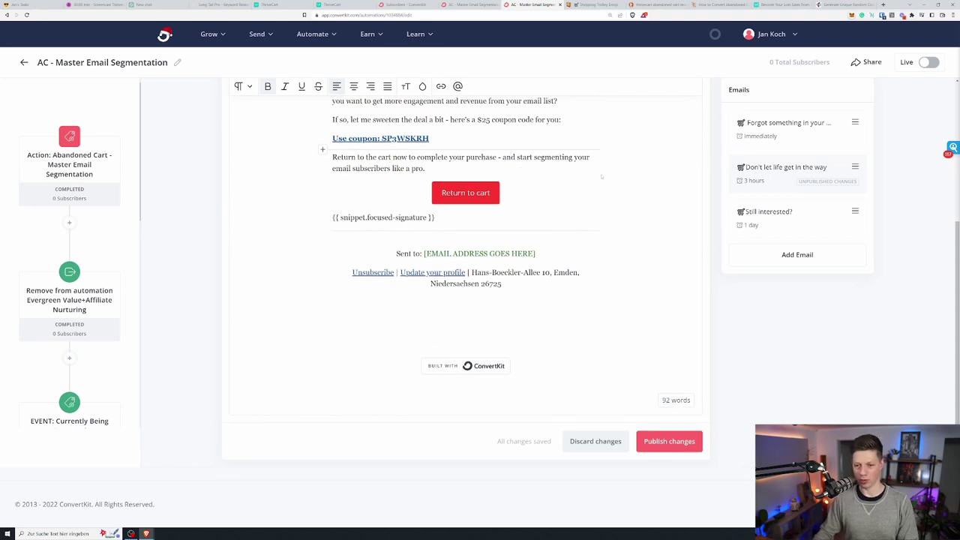
scroll(405, 142, "up", 1)
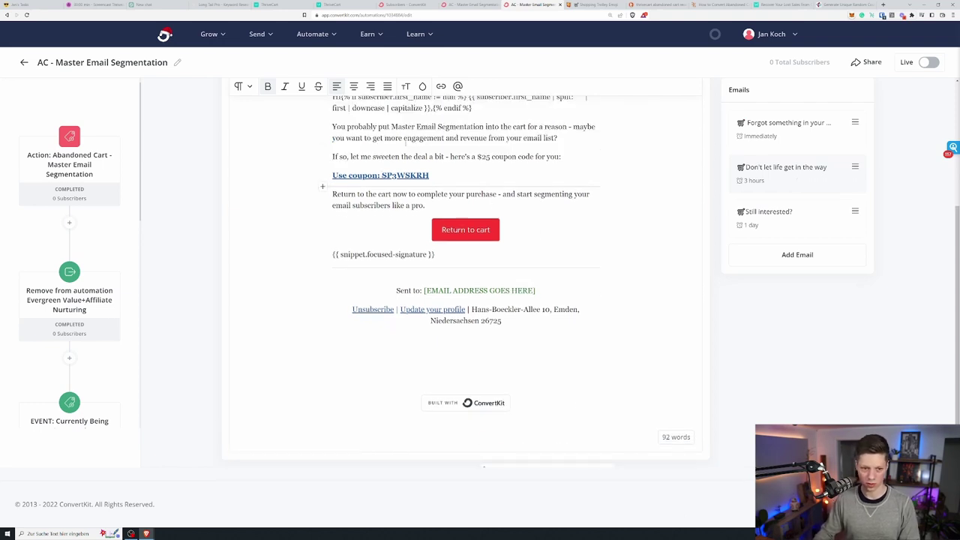
scroll(405, 142, "up", 1)
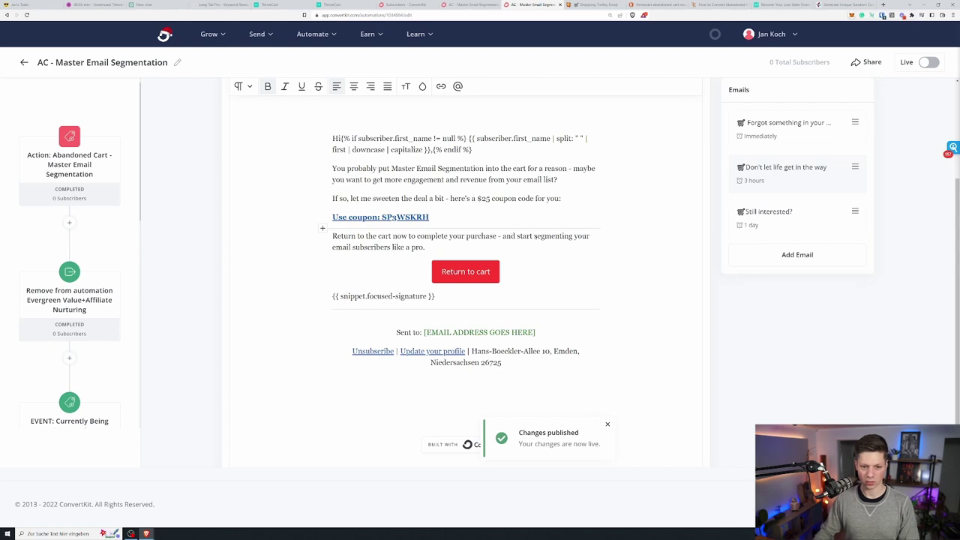
left_click(425, 247)
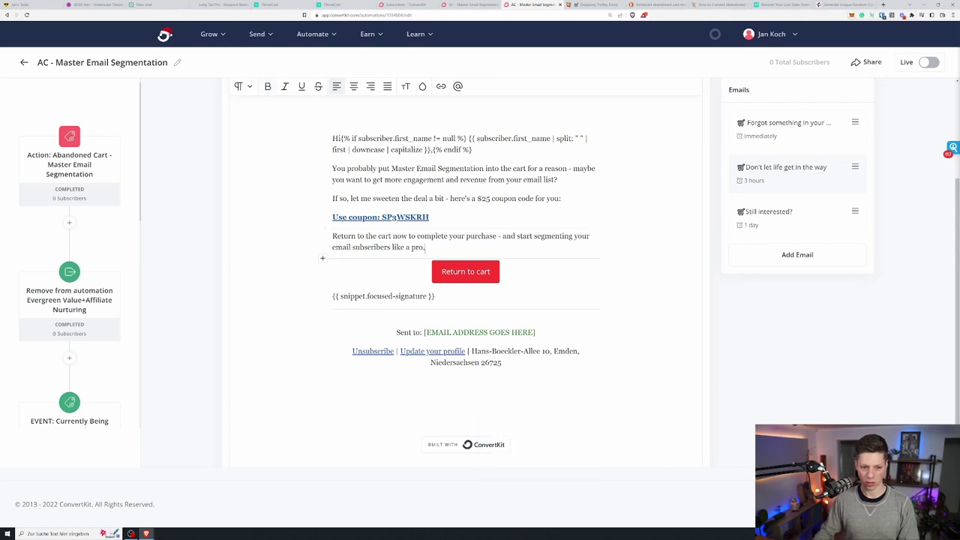
left_click(394, 212)
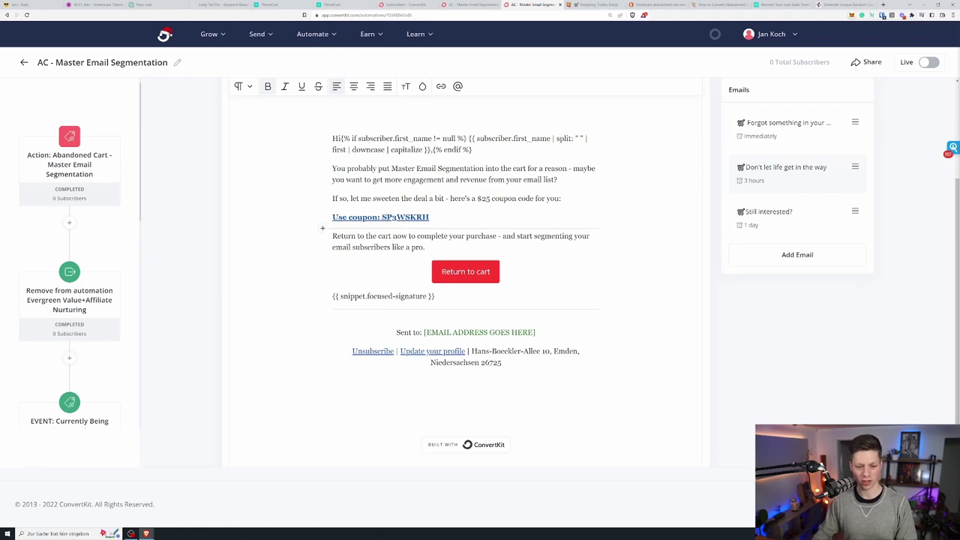
Switch to ThriveCart and open the list of coupons in the products area.
left_click(333, 5)
left_click(274, 4)
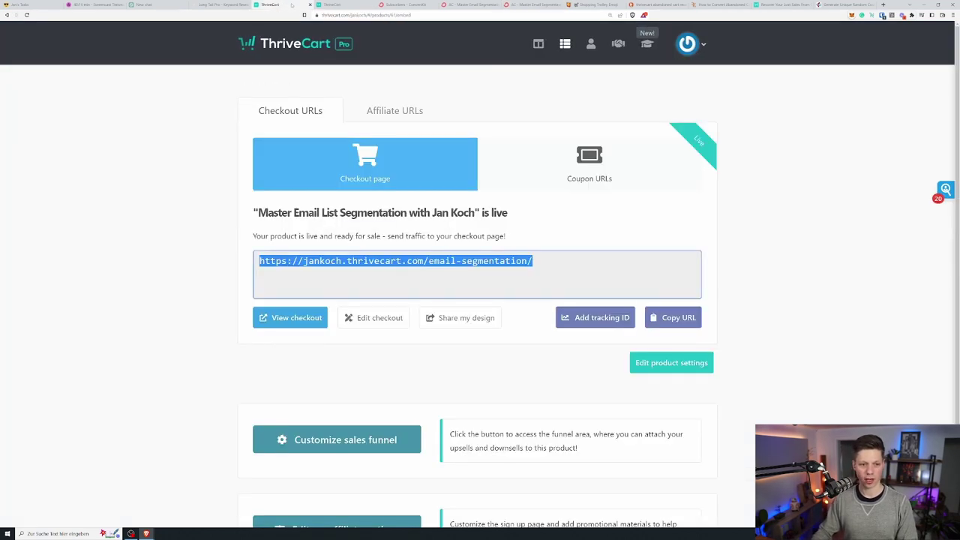
left_click(565, 43)
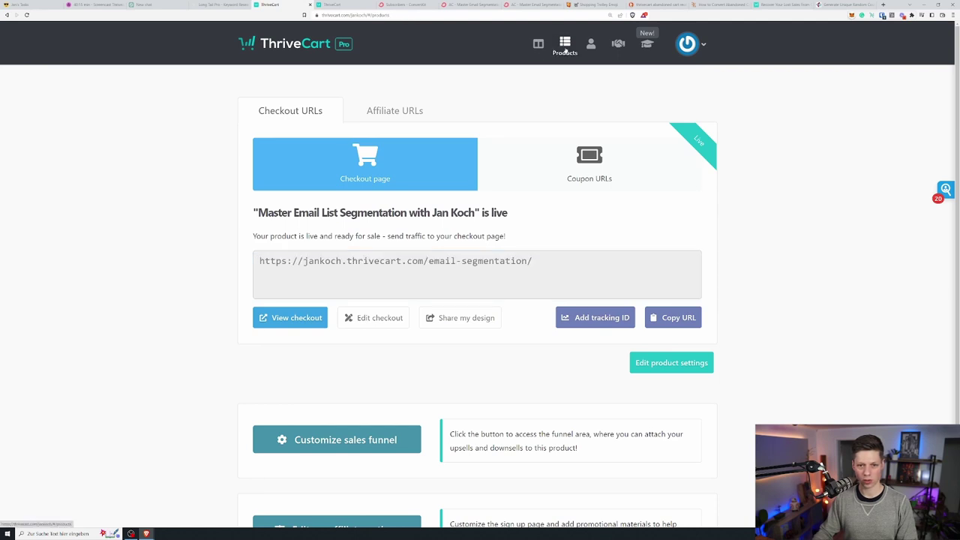
left_click(603, 95)
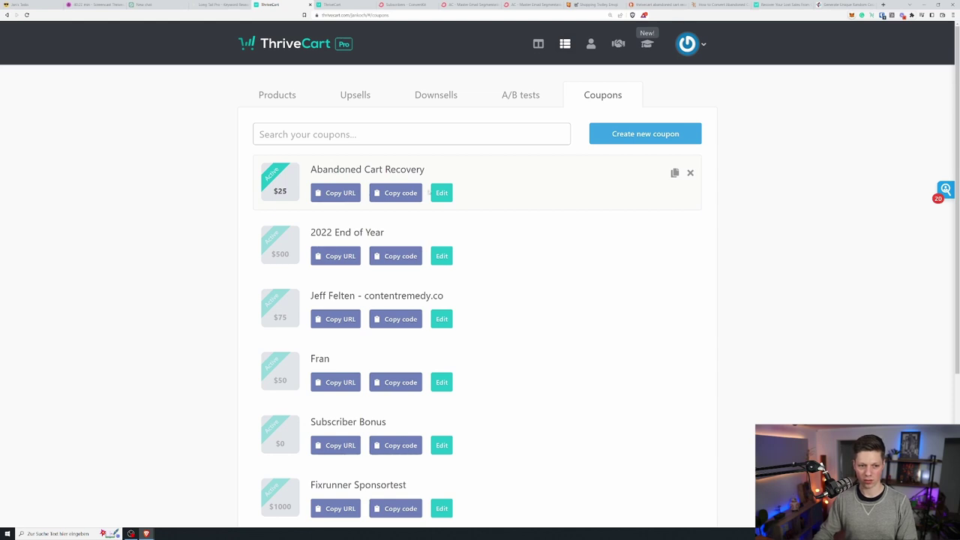
Start a new coupon named "MY DEMO CODE" with the coupon code "DEMO001".
left_click(650, 131)
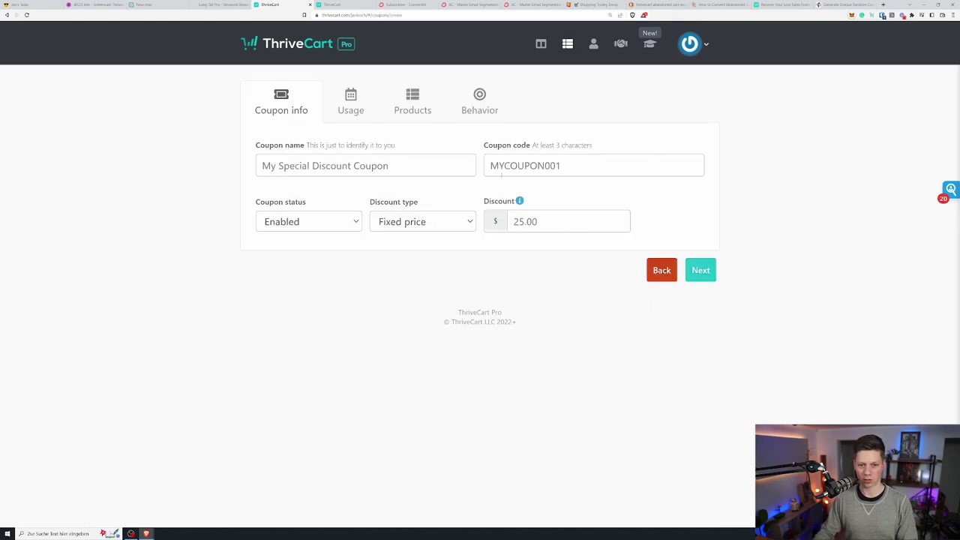
left_click(403, 167)
type("MY")
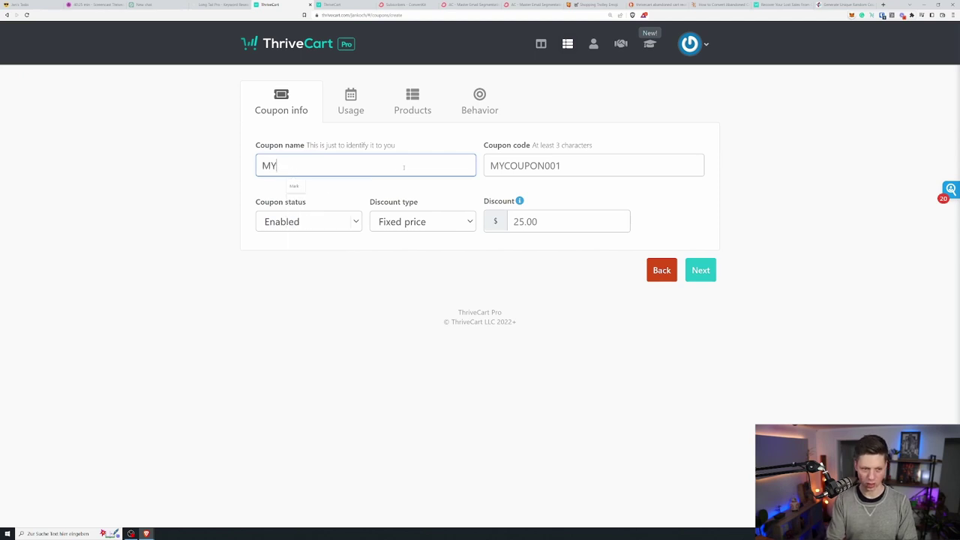
type(" EDMO")
key("BackSpace")
key("BackSpace")
key("BackSpace")
key("BackSpace")
type("DEMO")
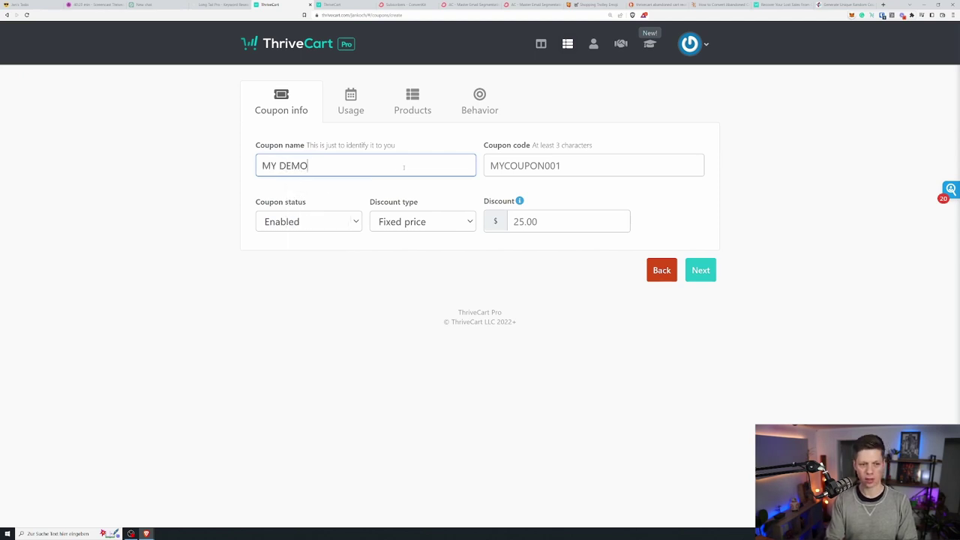
type(" COUDE")
key("Tab")
type("DEMO001")
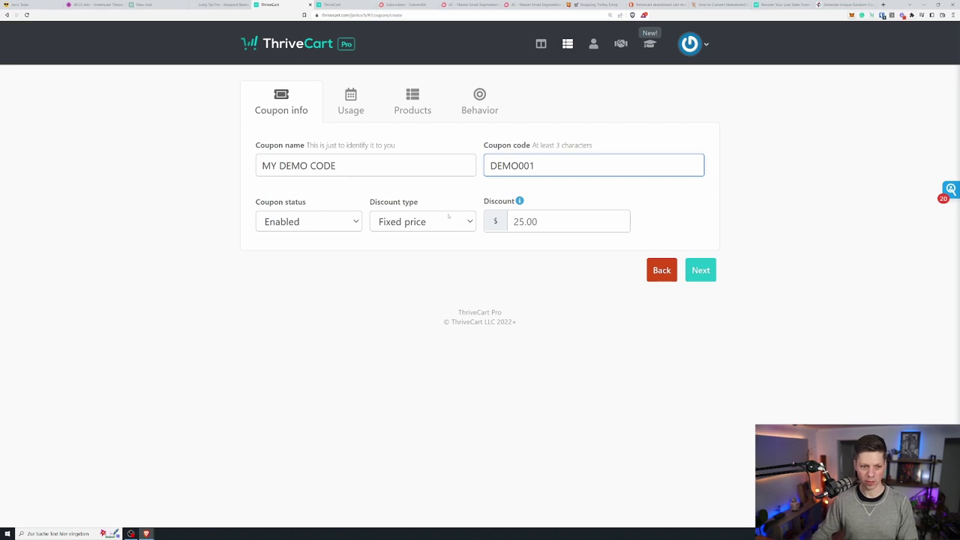
Set the coupon's status to Enabled with a fixed price discount of $25, and continue to its usage settings.
left_click(329, 222)
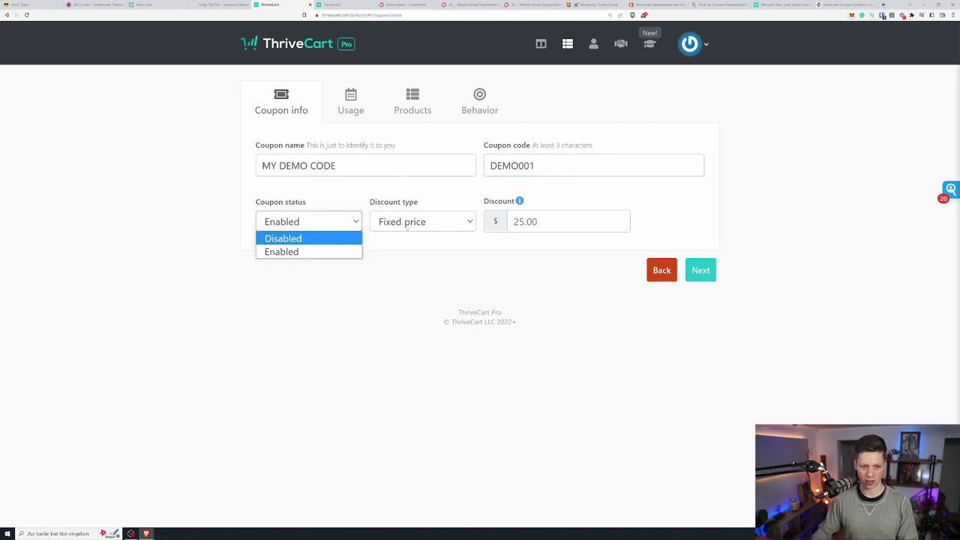
left_click(281, 252)
left_click(427, 219)
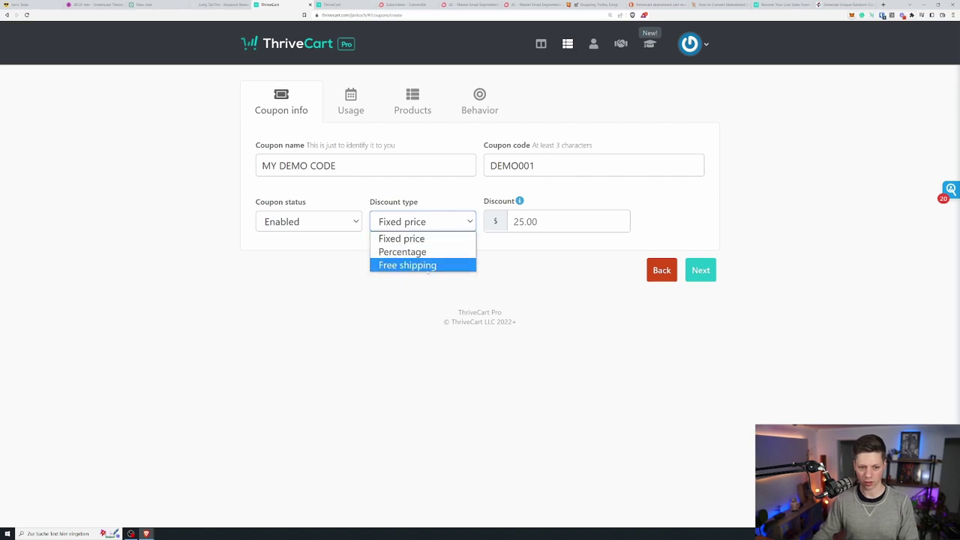
left_click(549, 221)
type("25")
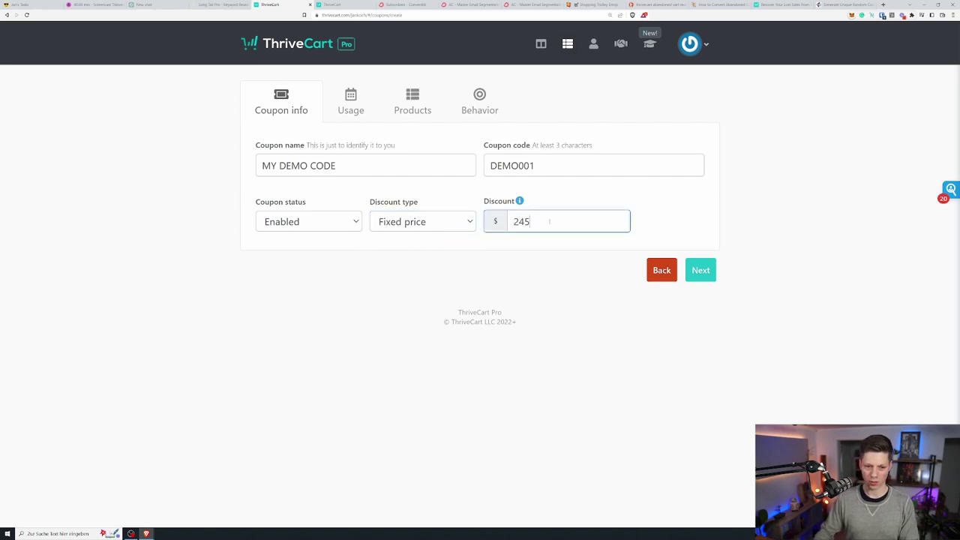
left_click(635, 225)
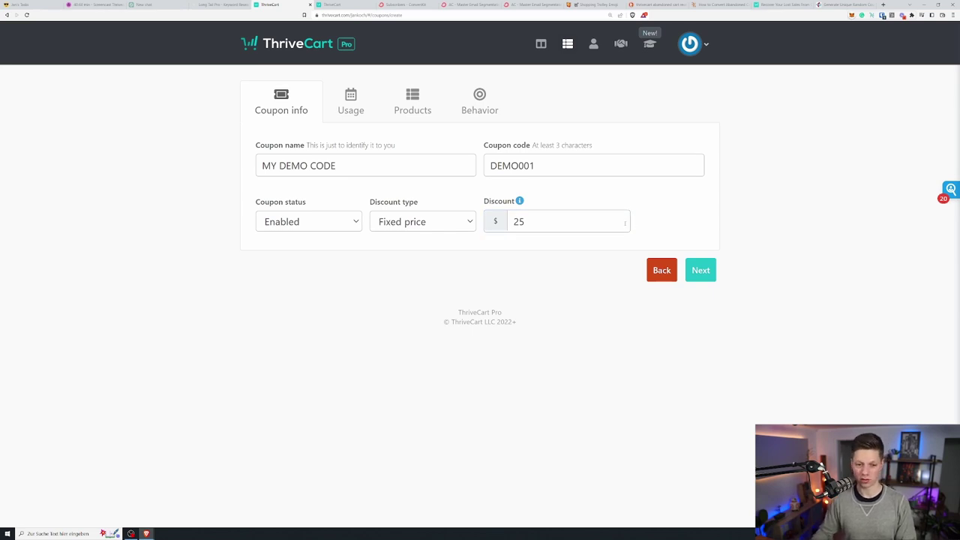
left_click(576, 226)
left_click(692, 234)
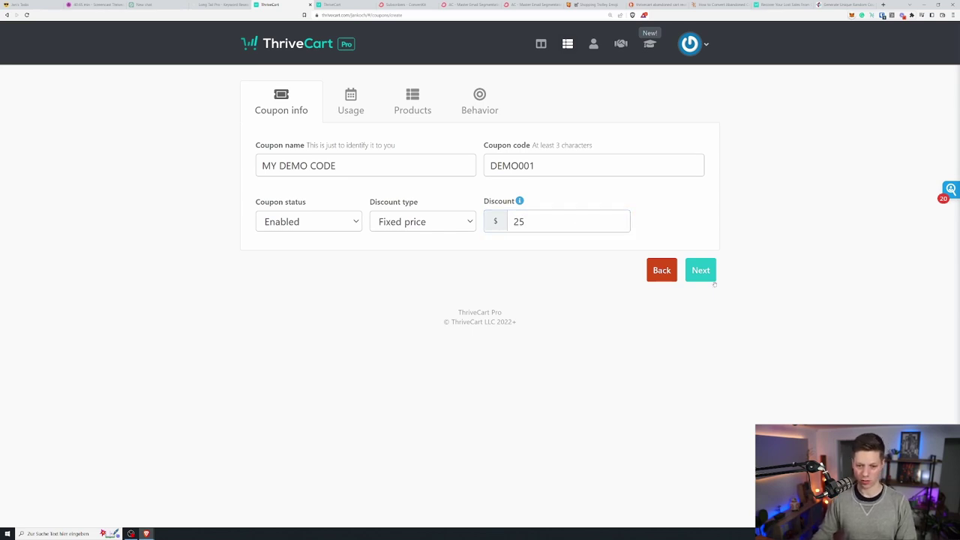
left_click(701, 270)
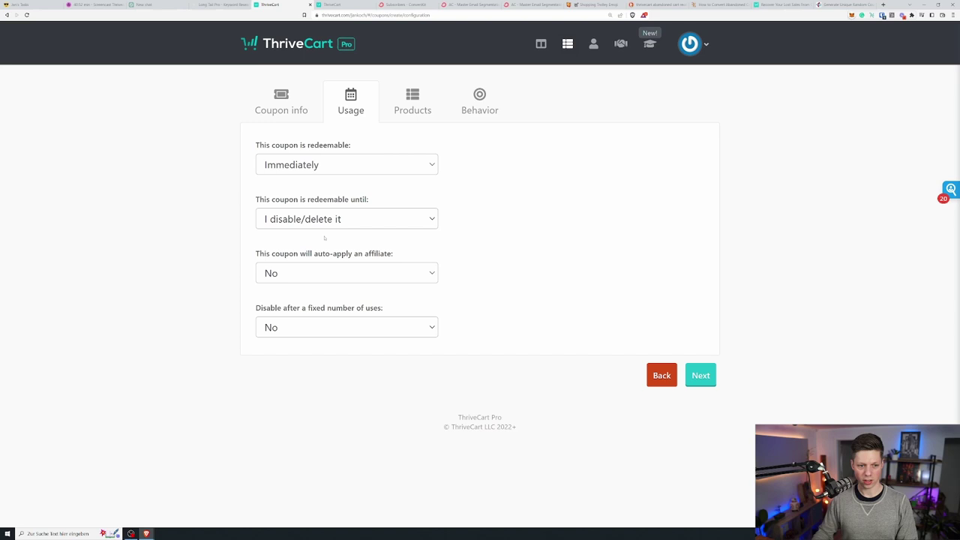
Leave the coupon redeemable until it is disabled or deleted, without a fixed number of uses, and continue to the product settings.
left_click(339, 219)
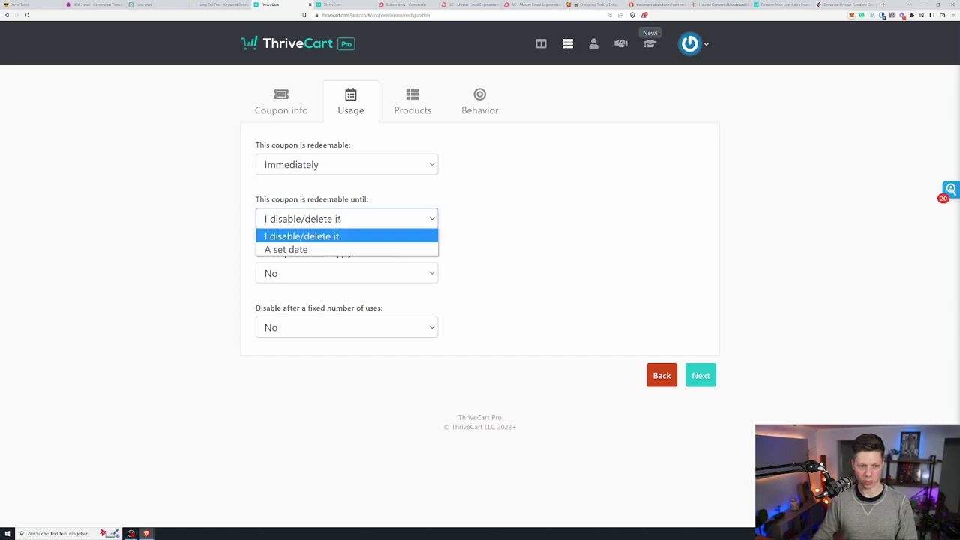
left_click(320, 219)
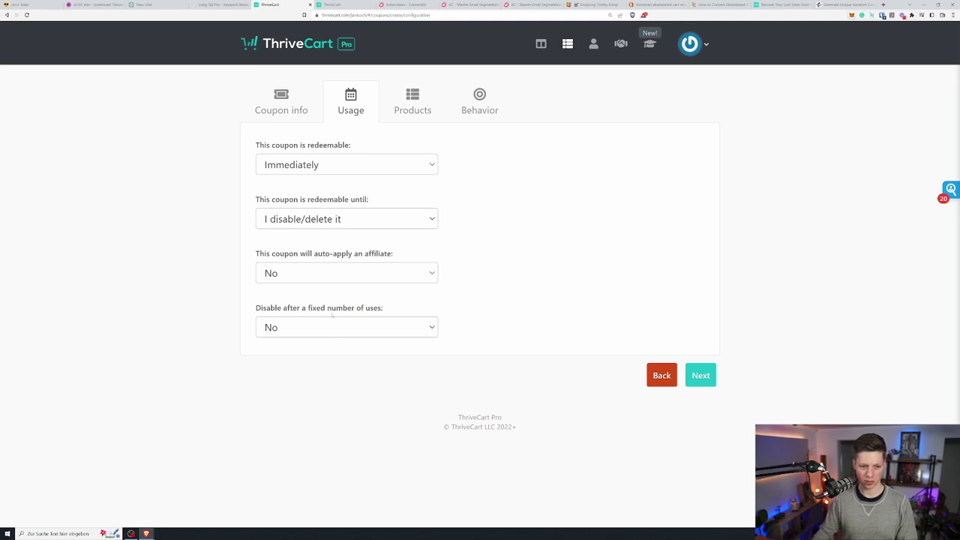
left_click(353, 328)
left_click(366, 356)
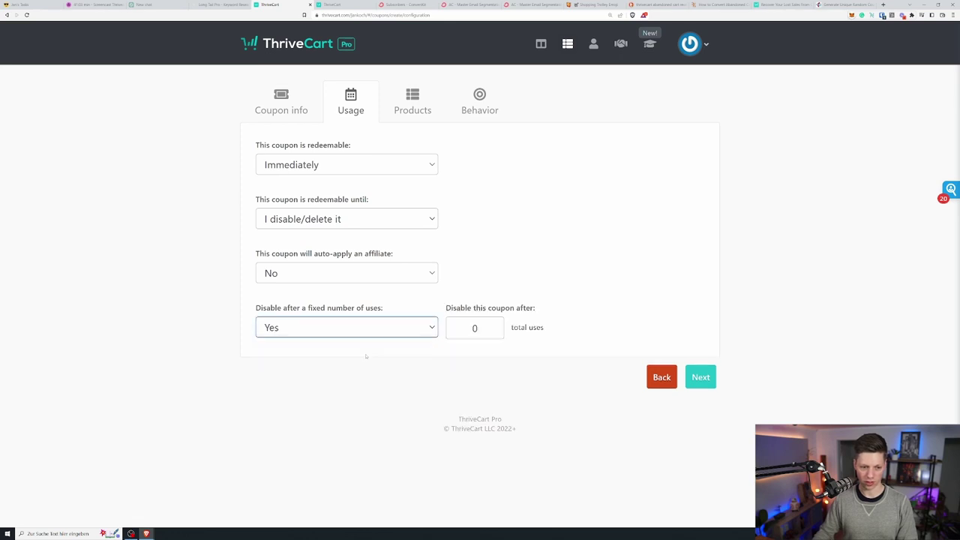
left_click(360, 328)
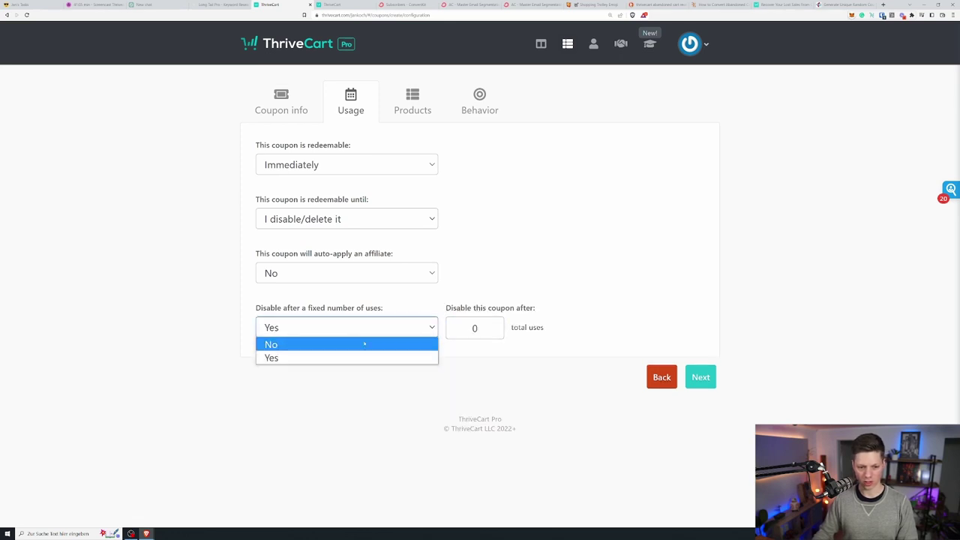
left_click(360, 342)
left_click(590, 333)
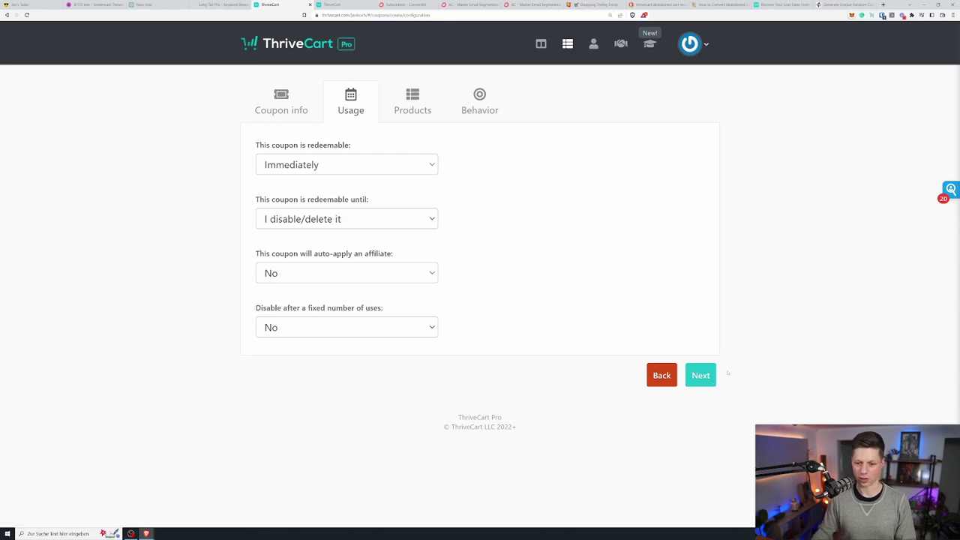
left_click(701, 376)
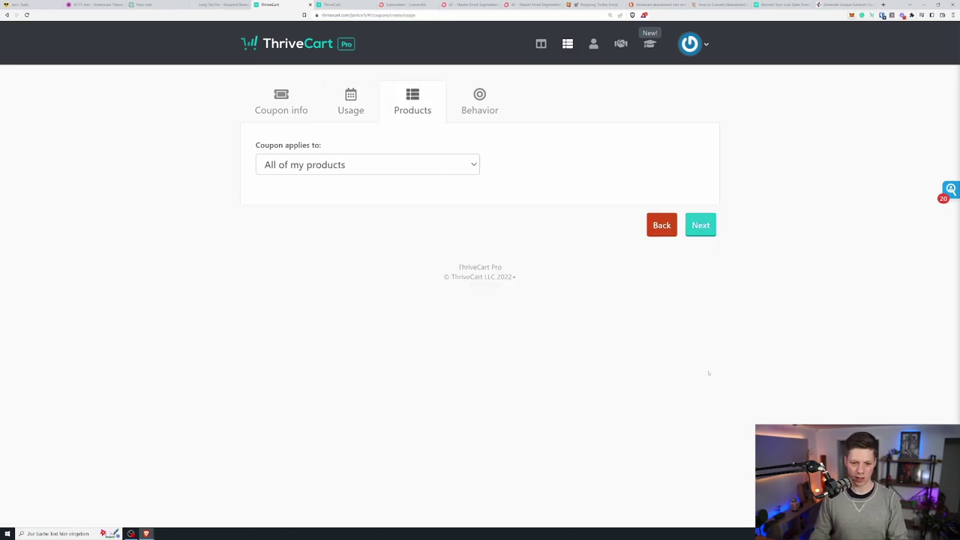
Limit the coupon to specific products, choosing only Master Email List Segmentation, and continue to the behavior settings.
left_click(441, 164)
left_click(436, 182)
left_click(435, 167)
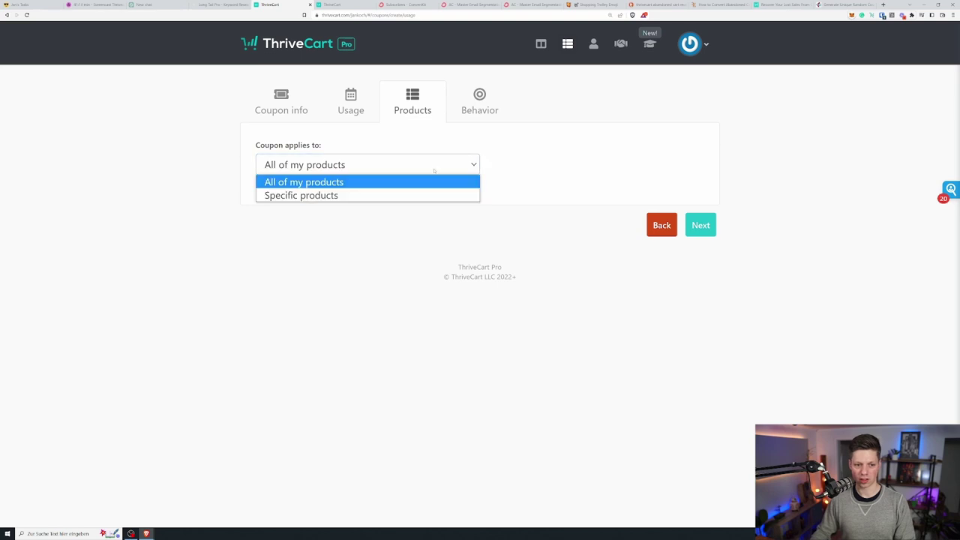
left_click(424, 195)
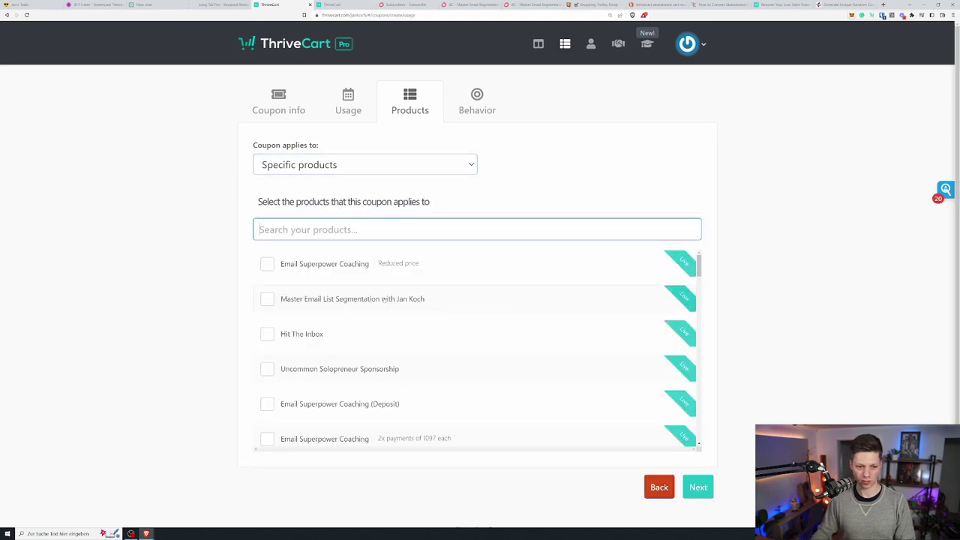
left_click(266, 298)
left_click(265, 299)
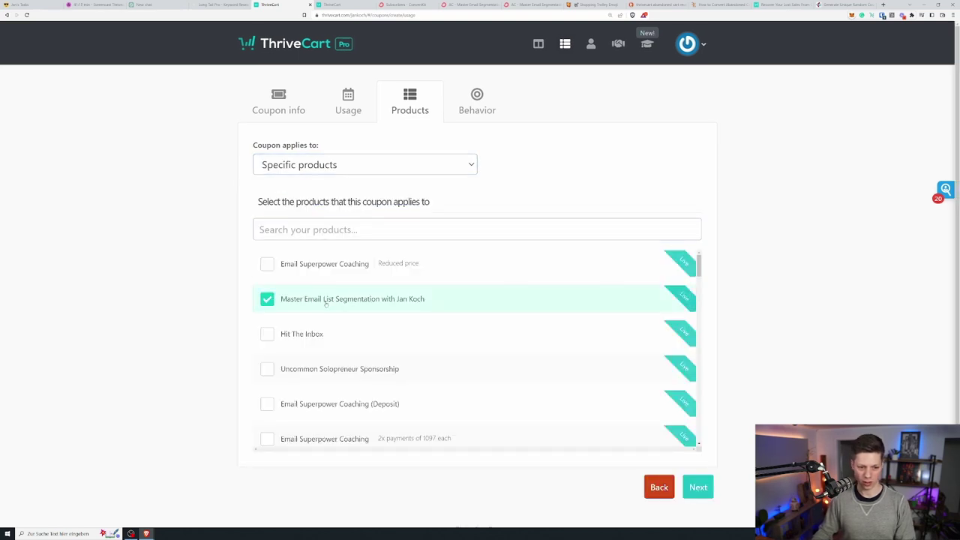
left_click(698, 487)
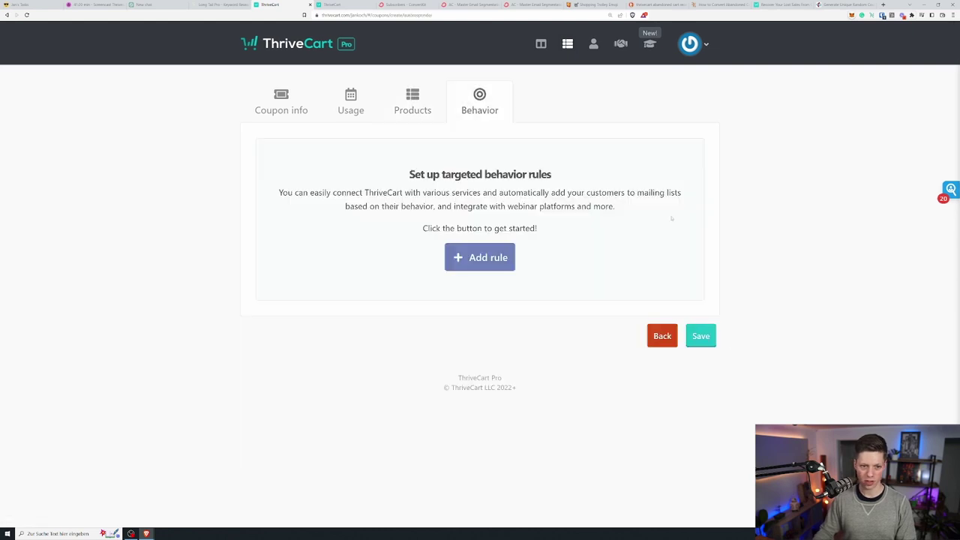
left_click(511, 257)
left_click(540, 200)
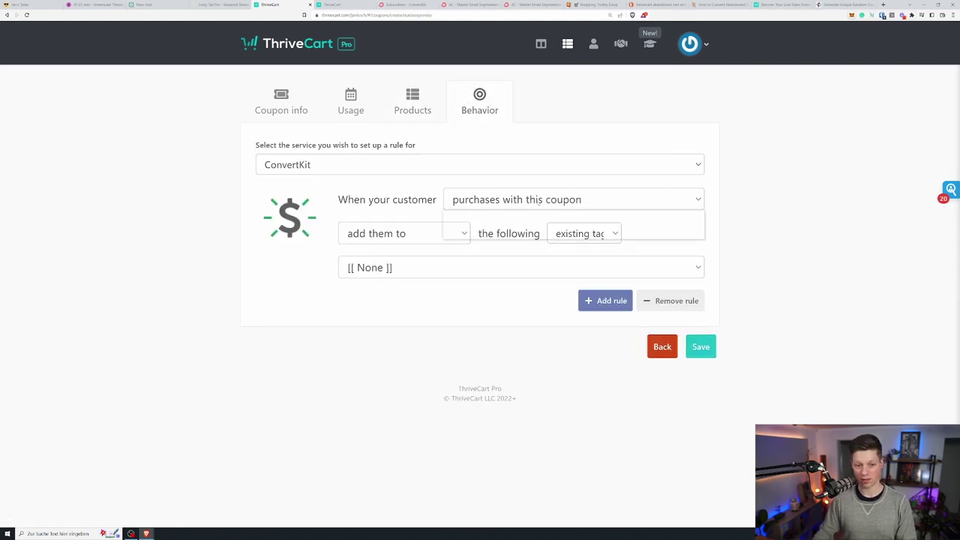
left_click(473, 229)
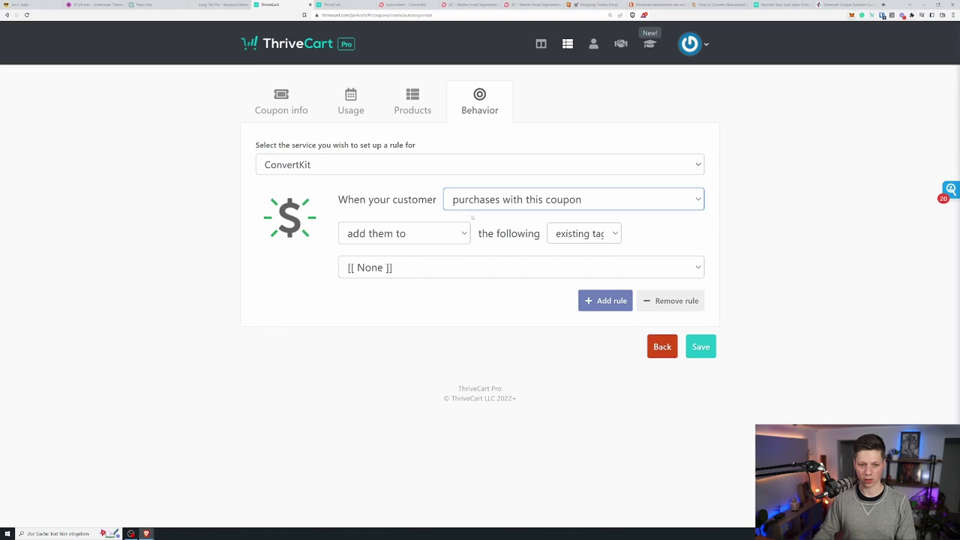
left_click(451, 234)
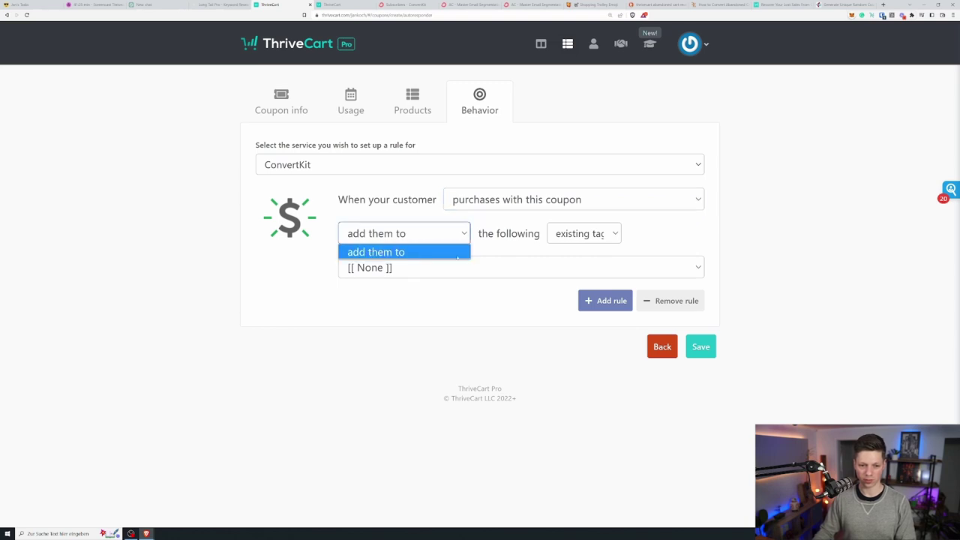
left_click(457, 255)
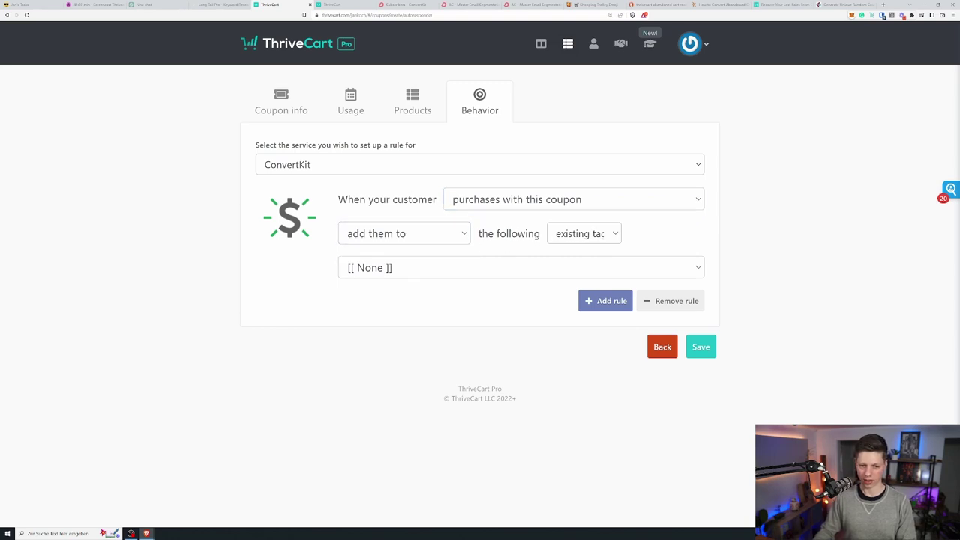
left_click(675, 301)
Save the coupon and copy the URL that automatically applies it to Master Email List Segmentation.
left_click(700, 336)
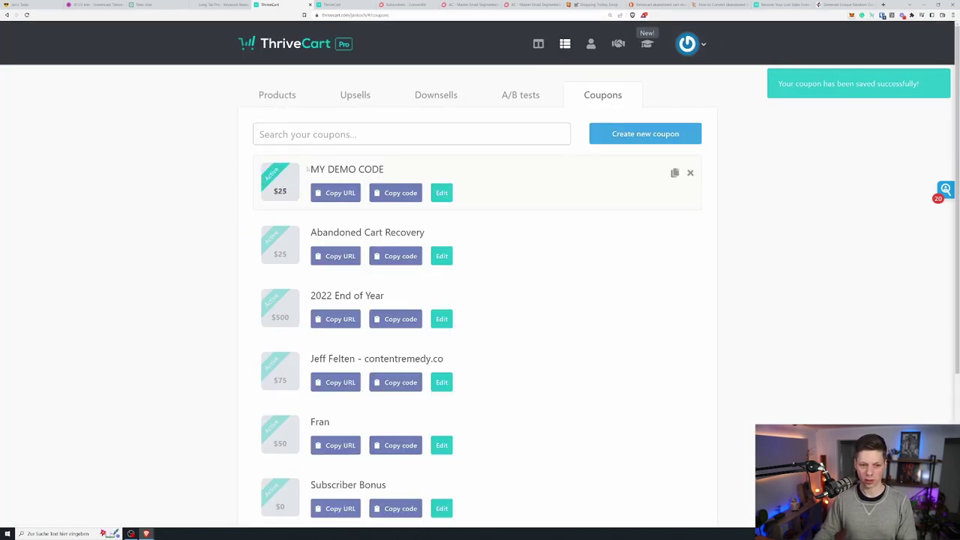
left_click(336, 194)
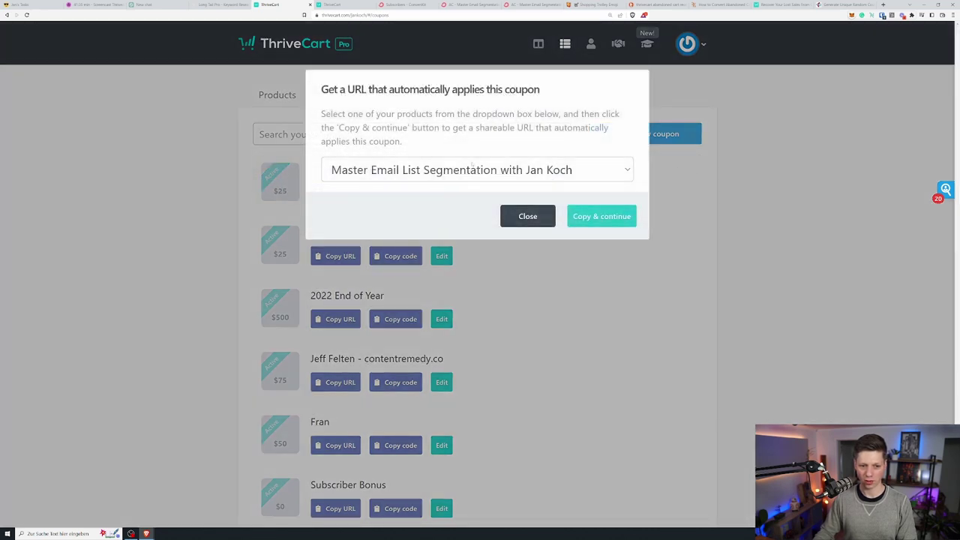
left_click(461, 178)
left_click(417, 192)
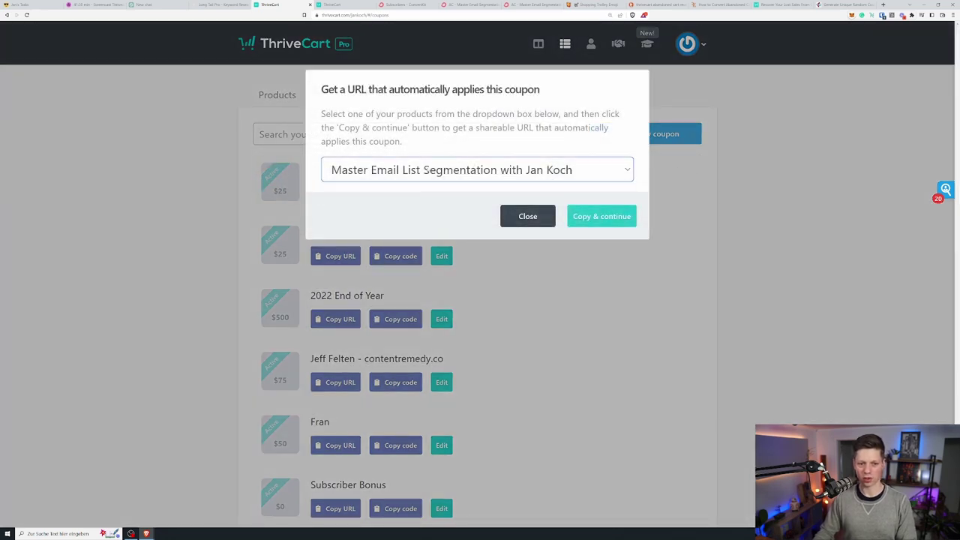
left_click(605, 217)
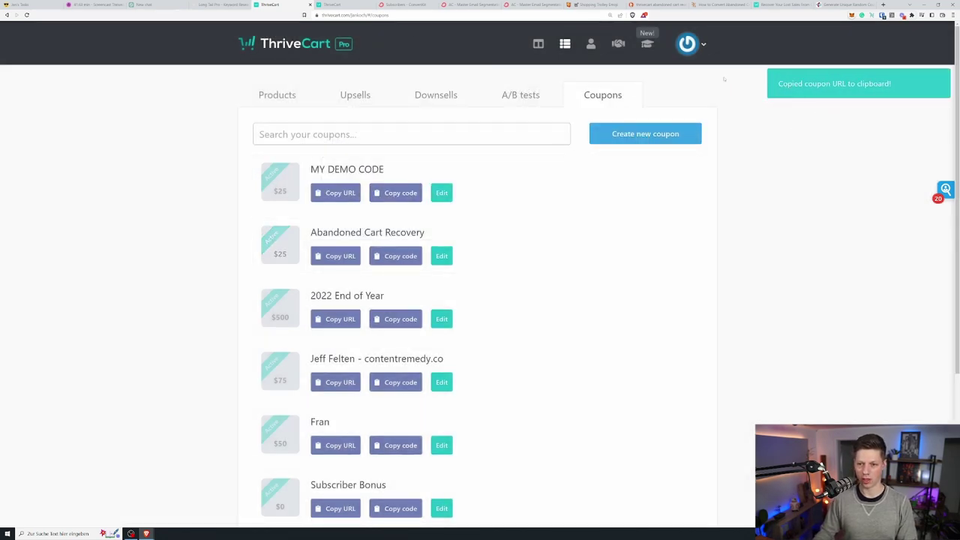
Open the copied coupon URL in a new browser tab and expand the checkout's coupon code section.
key("ctrl+t")
key("ctrl+v")
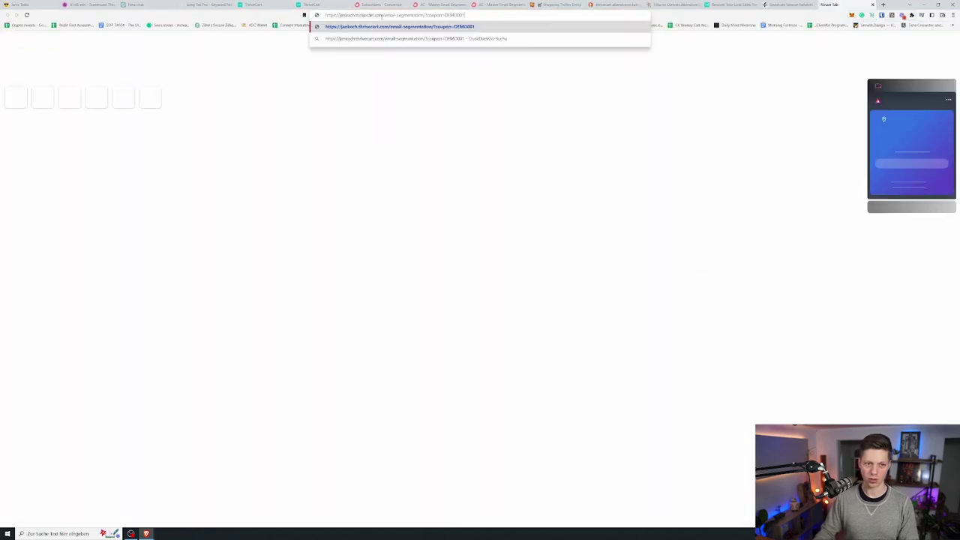
key("Return")
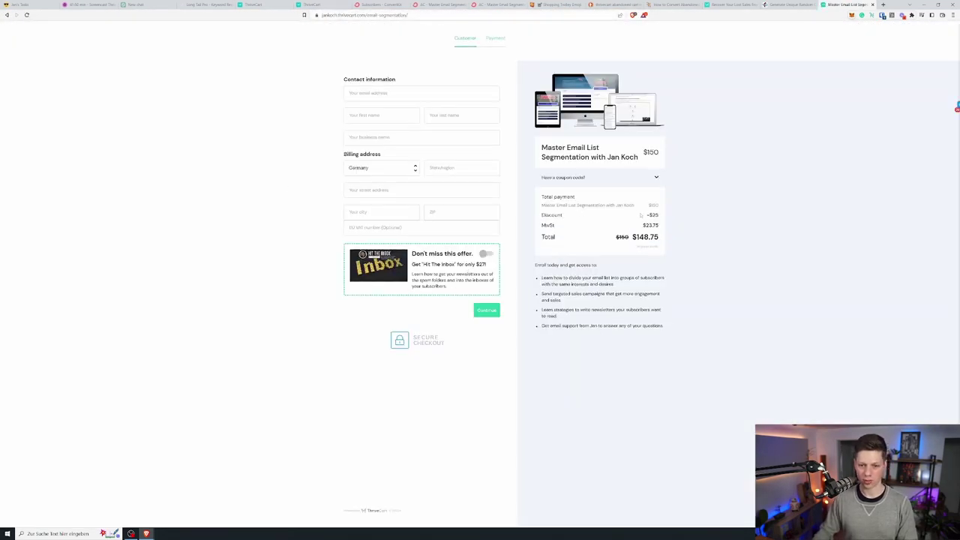
left_click(652, 179)
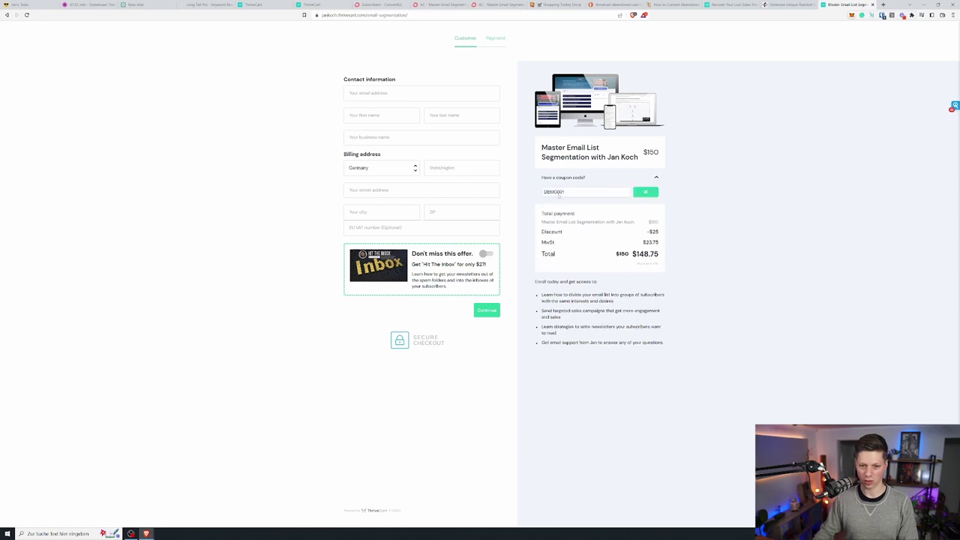
Examine the prefilled coupon code, discount and total in the checkout's order summary.
key("ctrl+plus")
key("ctrl+plus")
key("ctrl+plus")
left_click_drag(607, 277, 558, 276)
left_click(557, 275)
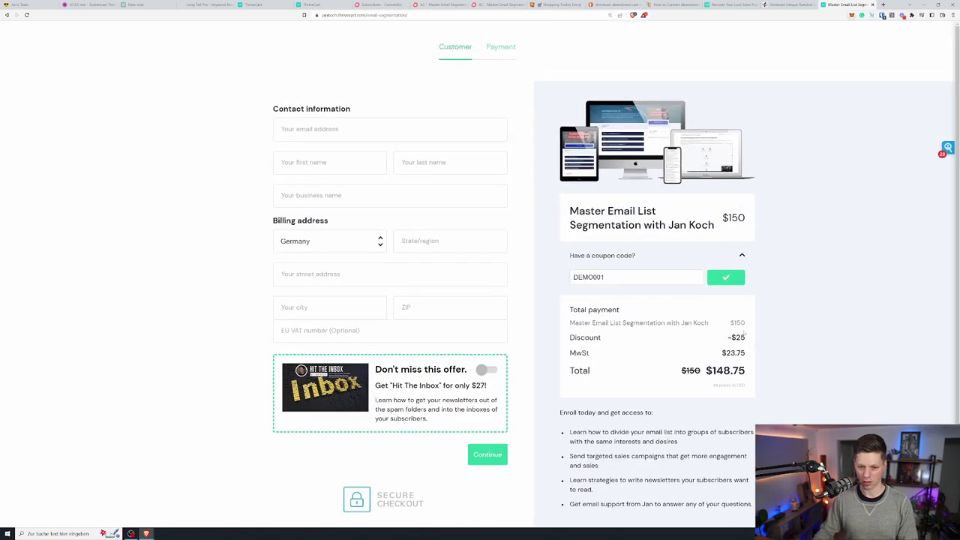
left_click_drag(579, 345, 747, 340)
left_click(746, 341)
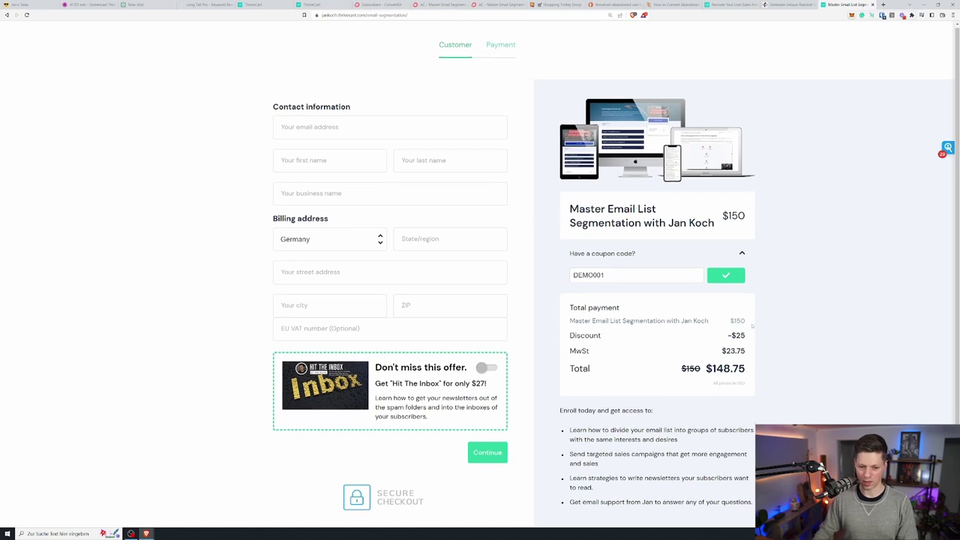
scroll(751, 325, "down", 1)
scroll(751, 324, "up", 1)
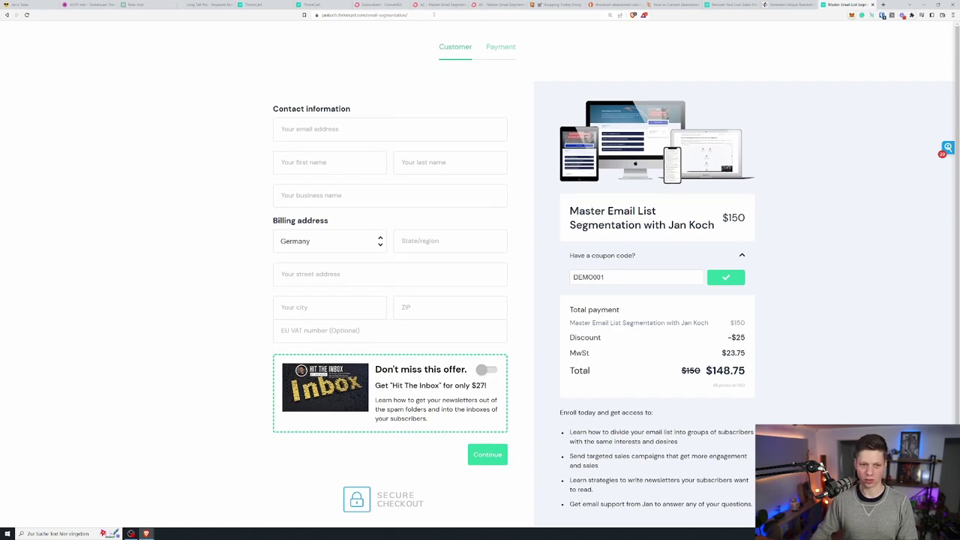
Switch to ConvertKit and check the link settings of the "Return to cart" button in the email.
left_click(497, 5)
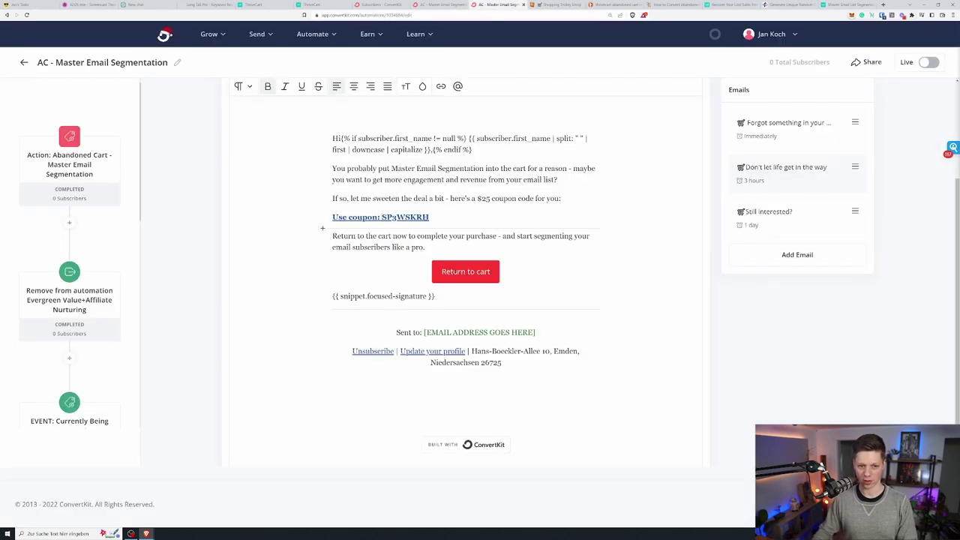
left_click(465, 271)
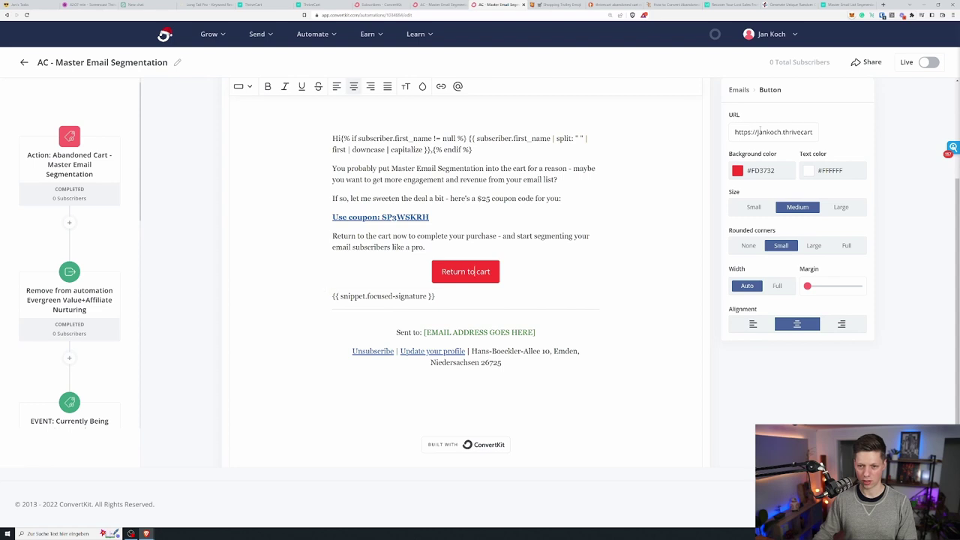
left_click(739, 90)
Open the "Still interested?" email and read through its text, coupon code and checkout button.
left_click(773, 213)
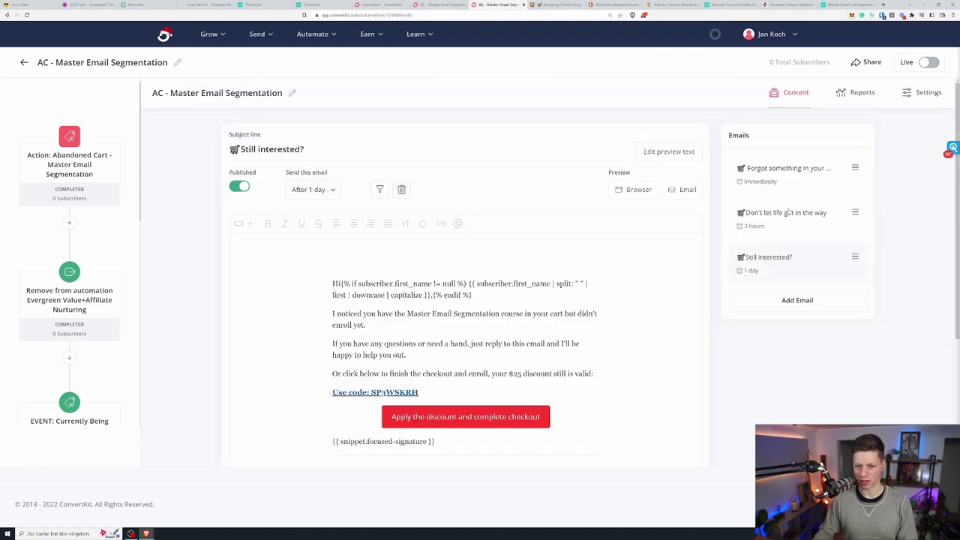
scroll(419, 326, "down", 1)
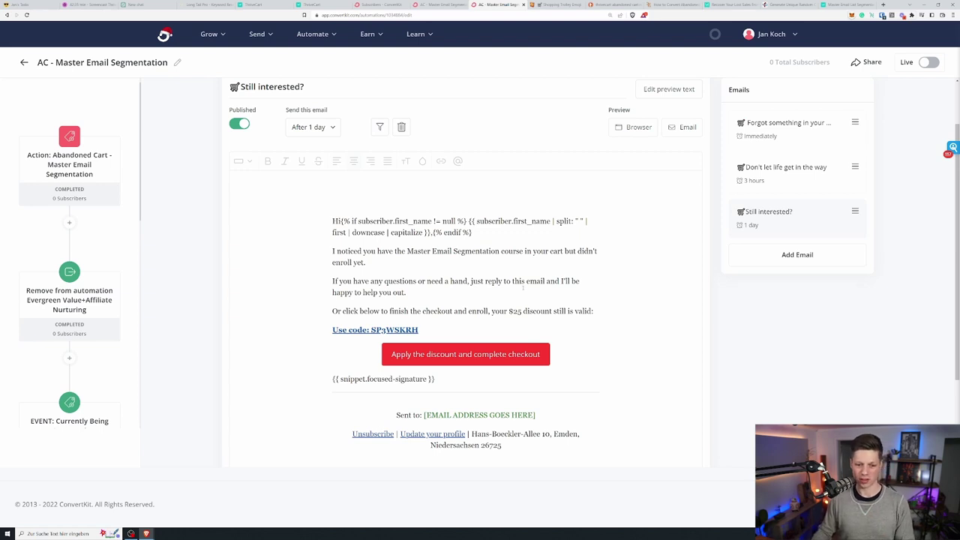
left_click(570, 289)
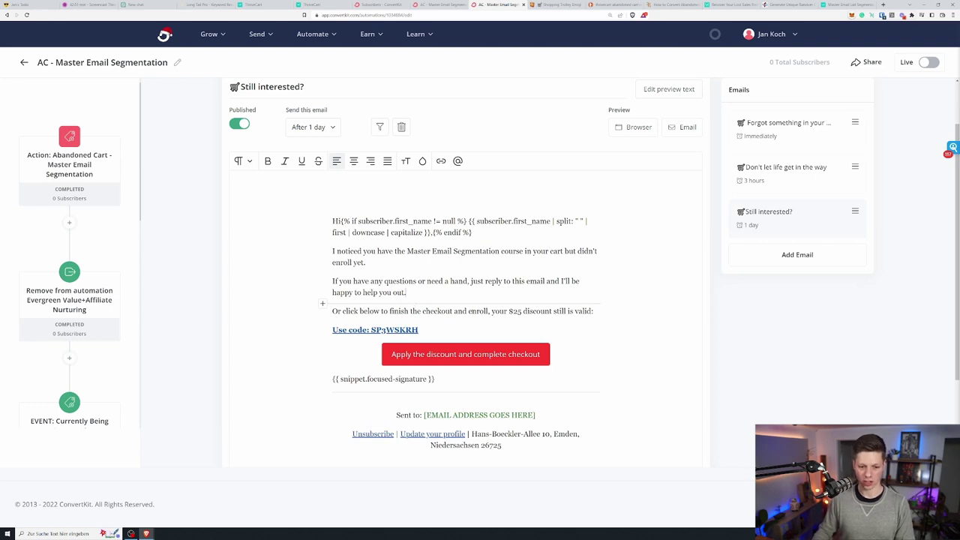
Check the discount reminder, coupon code line and closing section of the "Still interested?" email.
left_click_drag(489, 312, 581, 312)
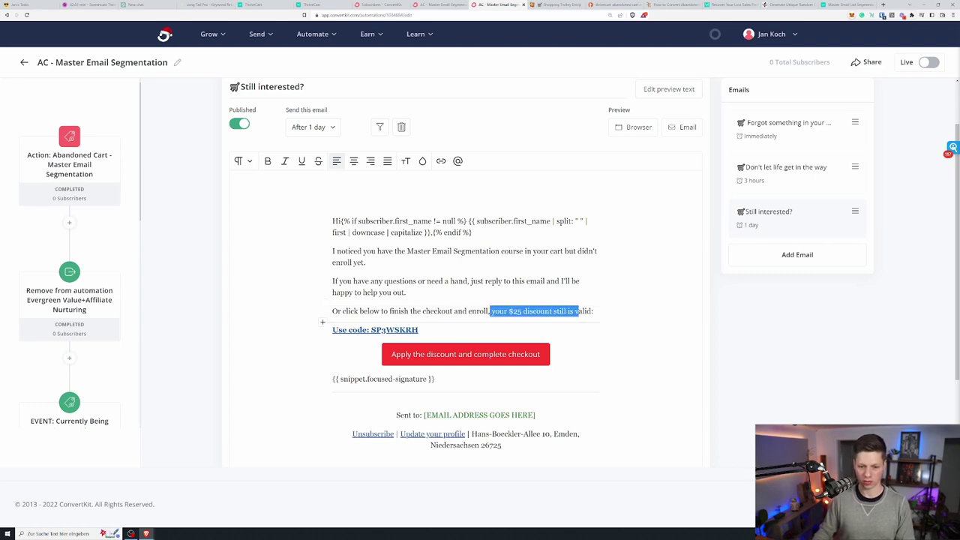
left_click(532, 314)
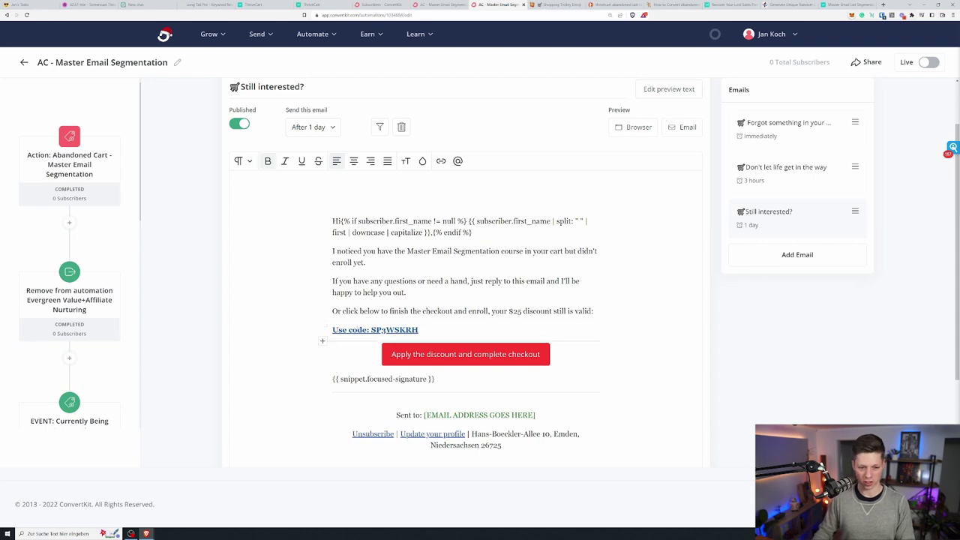
scroll(566, 331, "down", 3)
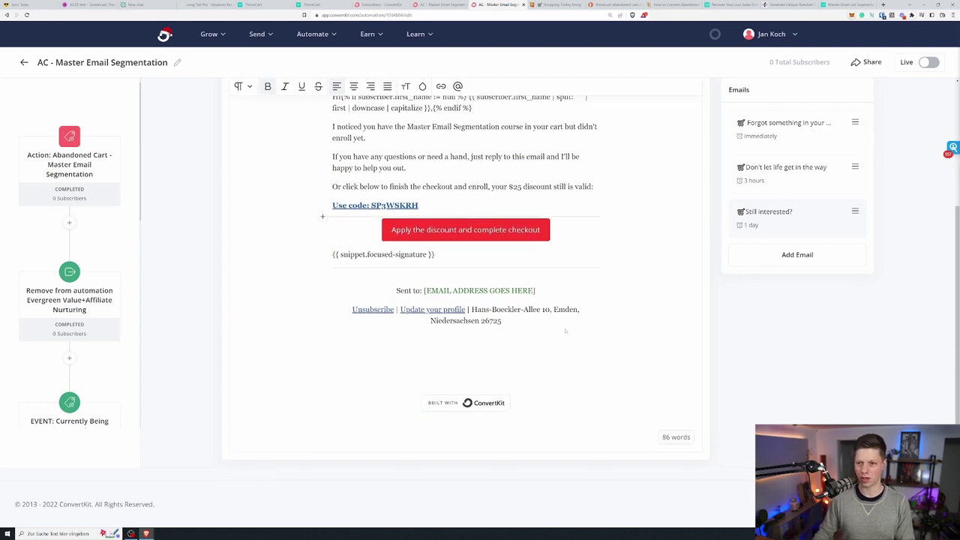
Set the "AC - Master Email Segmentation" automation live and return to the beginning of the "Still interested?" email.
left_click(934, 62)
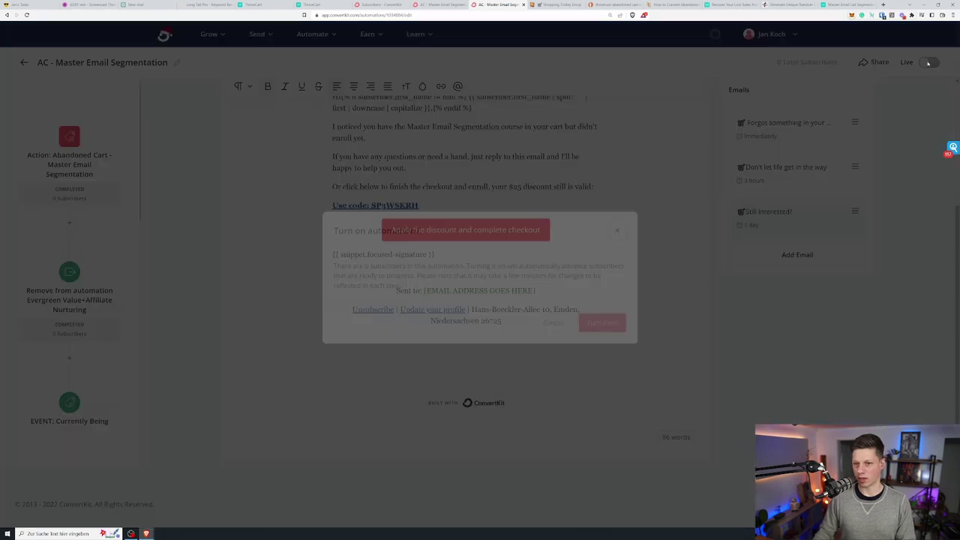
left_click(594, 328)
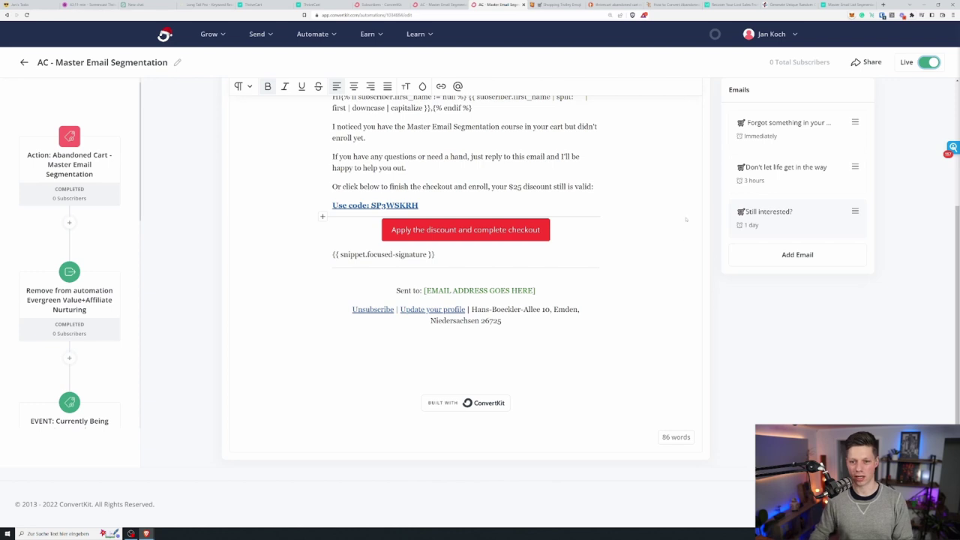
scroll(686, 219, "up", 2)
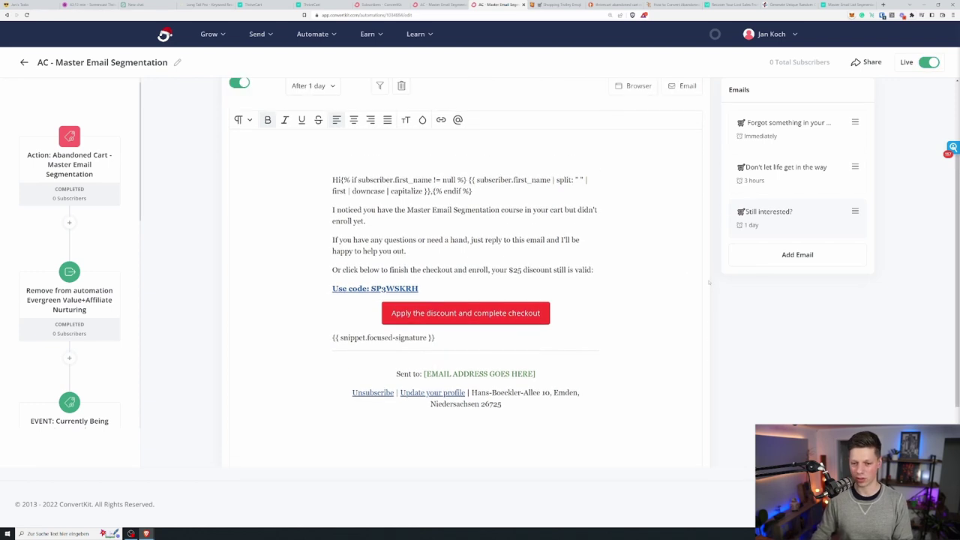
scroll(708, 282, "up", 3)
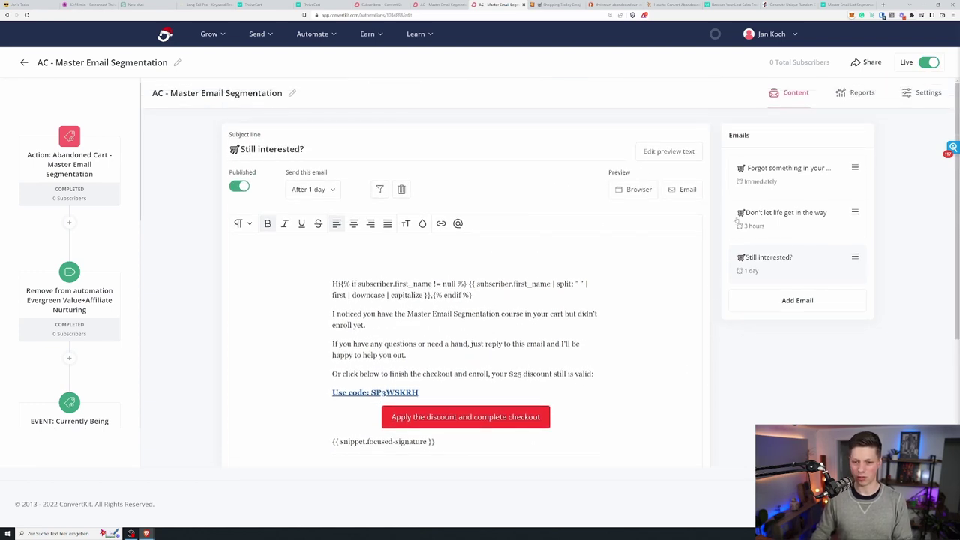